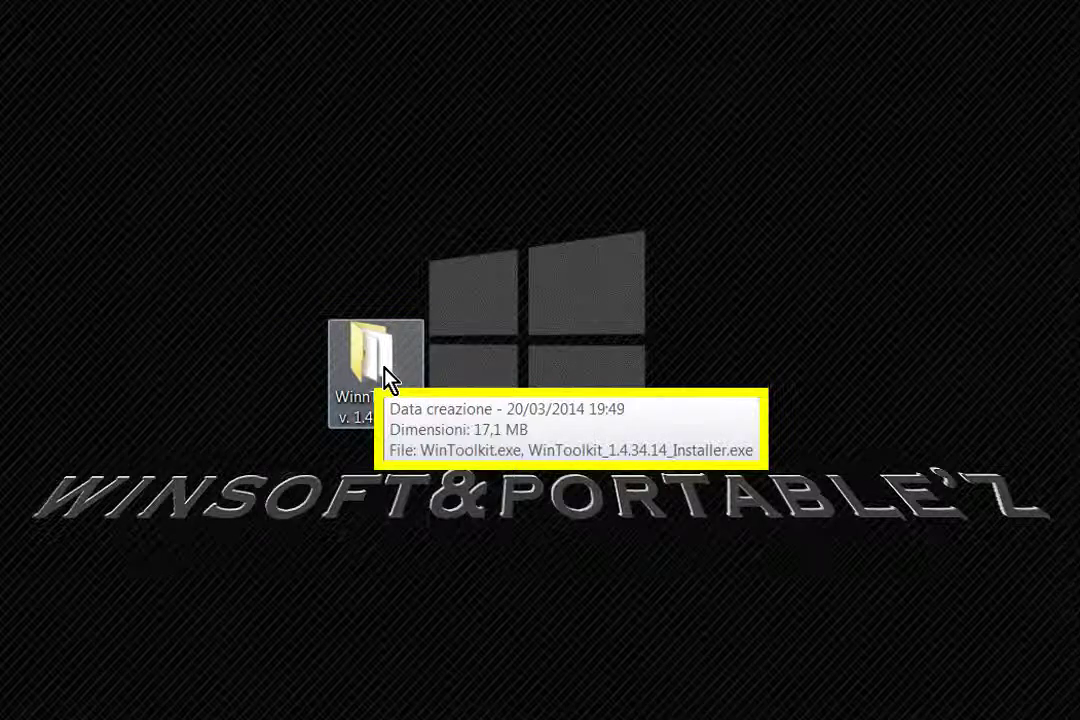
# Launch WinToolkit.exe as administrator from the WinnToolkit v. 1.4.34.14 folder, closing the folder window and the Welcome window
pyautogui.doubleClick(385, 369)
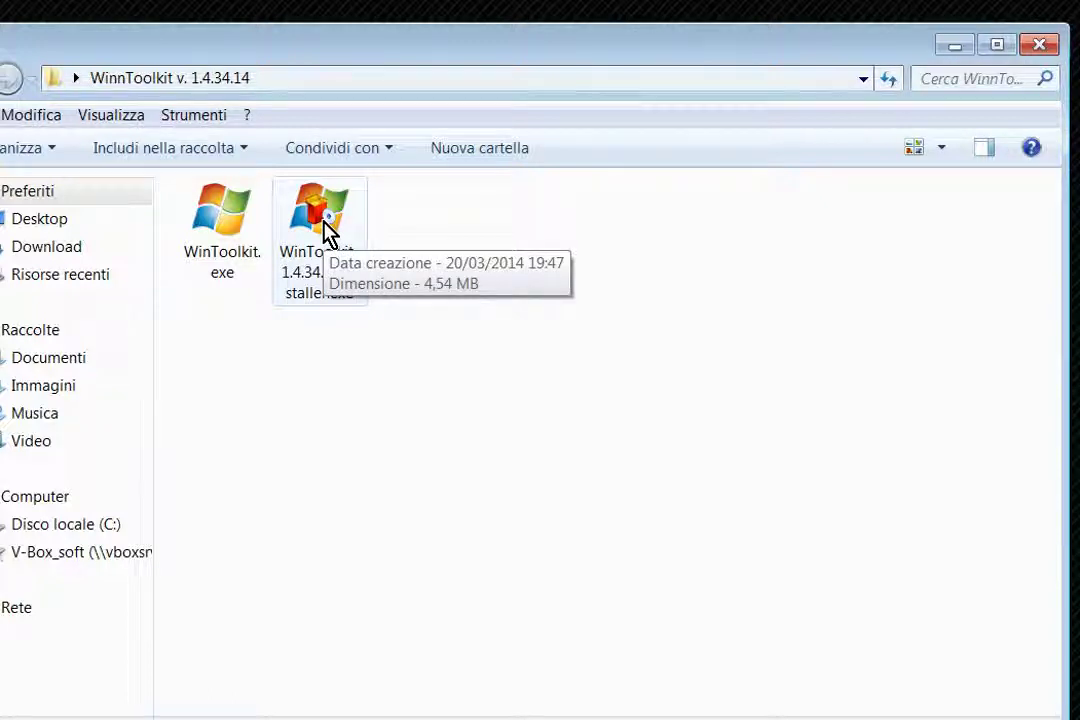
pyautogui.moveTo(222, 222)
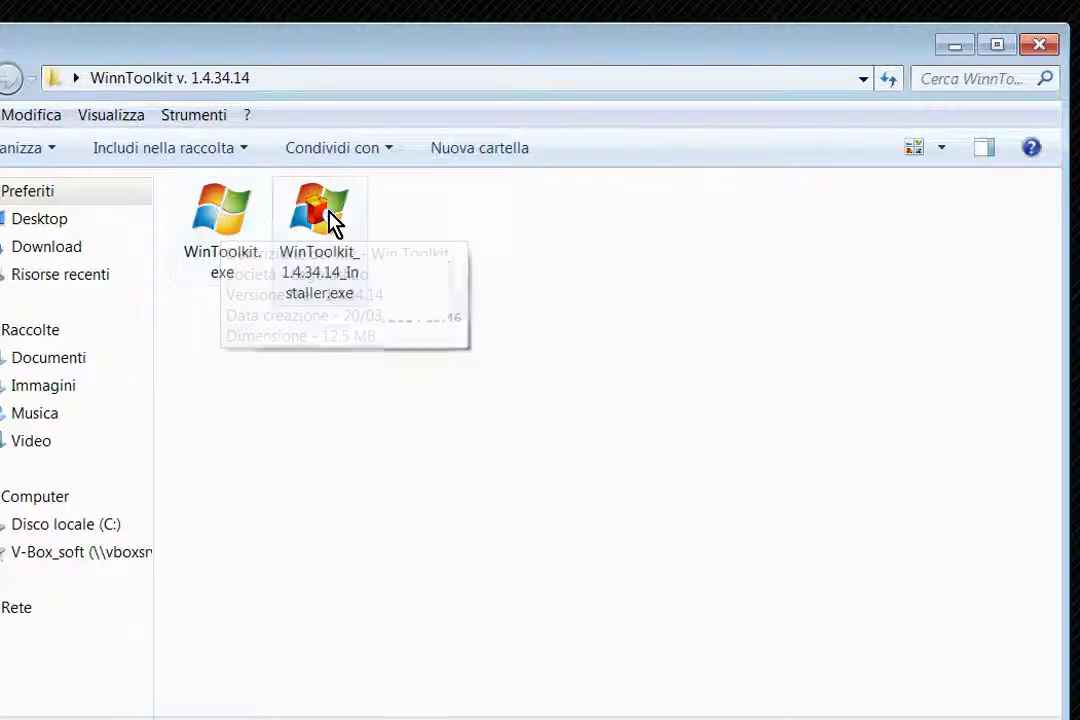
pyautogui.moveTo(331, 222)
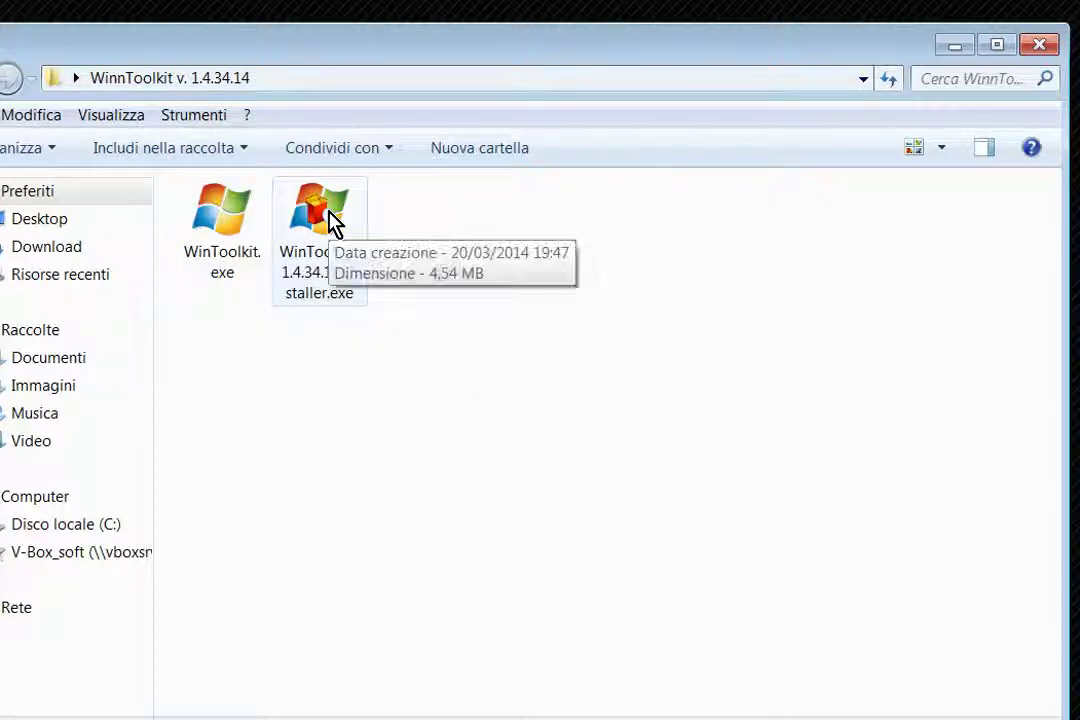
pyautogui.rightClick(220, 224)
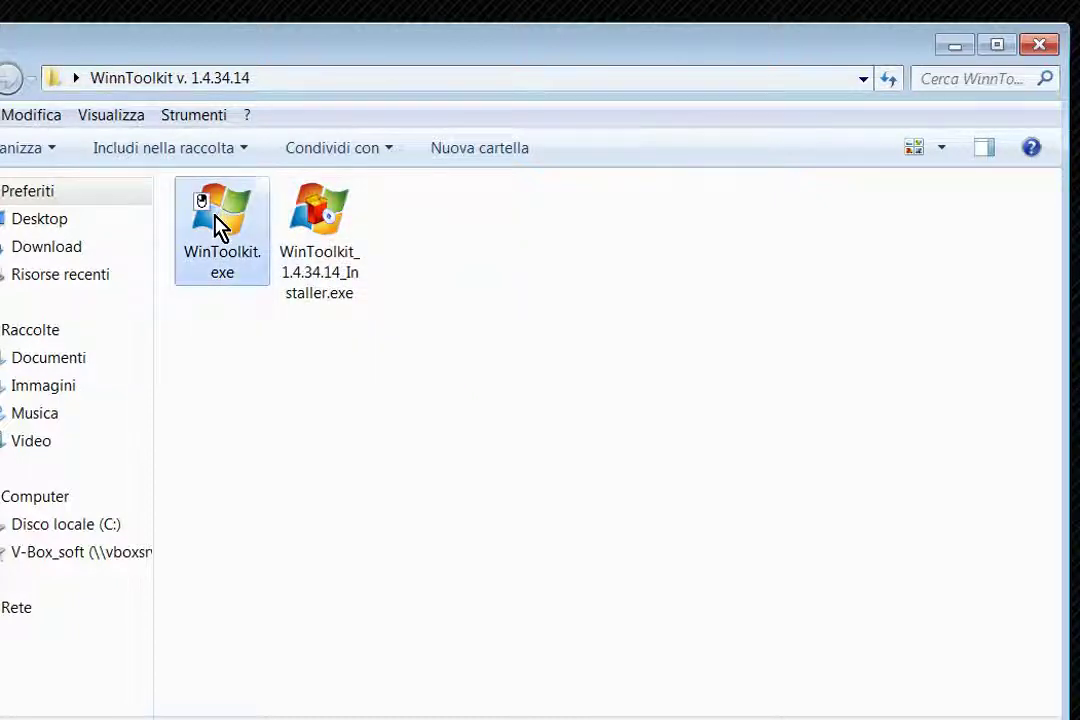
pyautogui.click(331, 258)
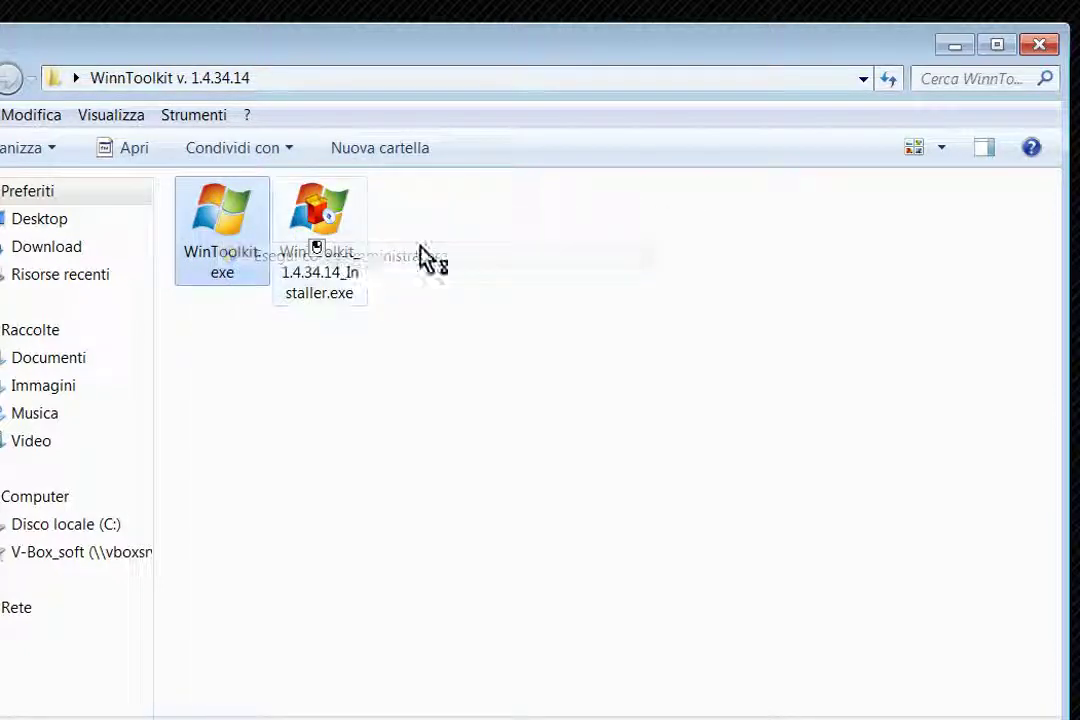
pyautogui.click(1040, 46)
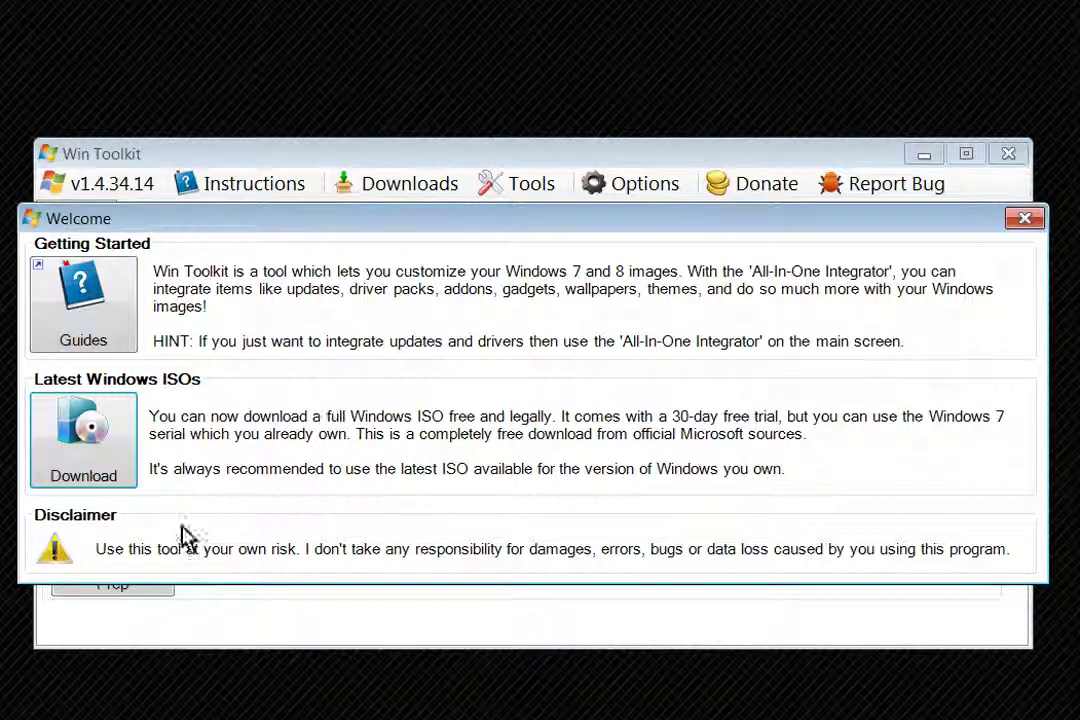
pyautogui.click(1020, 220)
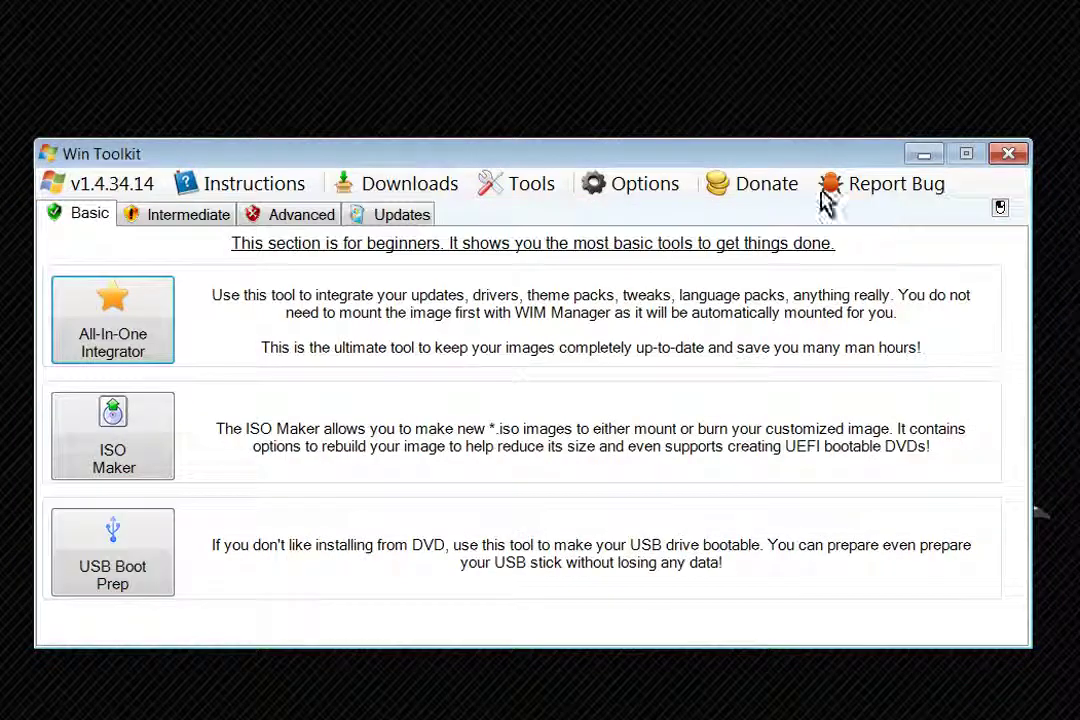
pyautogui.moveTo(790, 160); pyautogui.dragTo(796, 134)
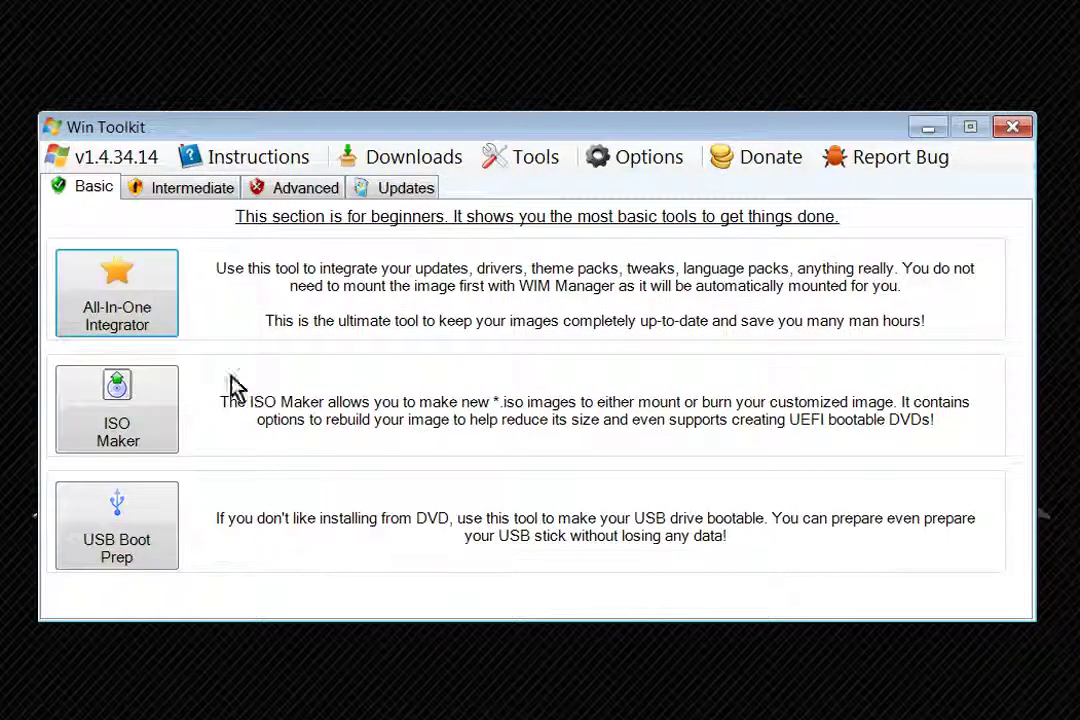
# View the All-In-One Integrator and the ISO Maker's boot image choices, closing both tools without making changes
pyautogui.click(150, 300)
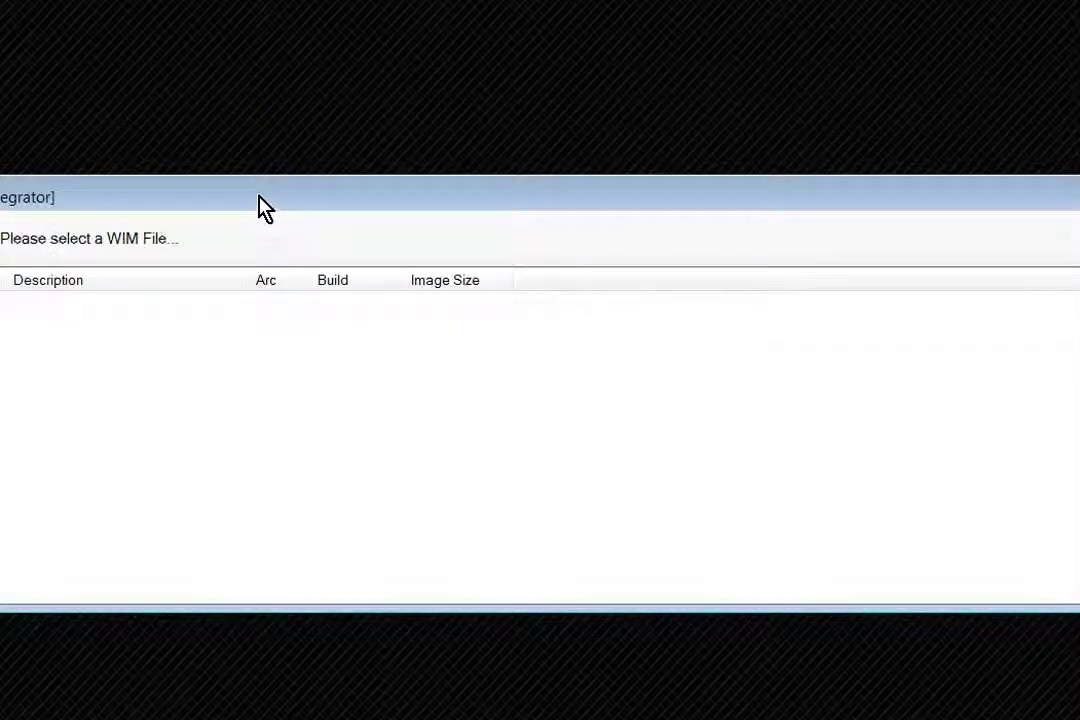
pyautogui.moveTo(251, 205); pyautogui.dragTo(564, 205)
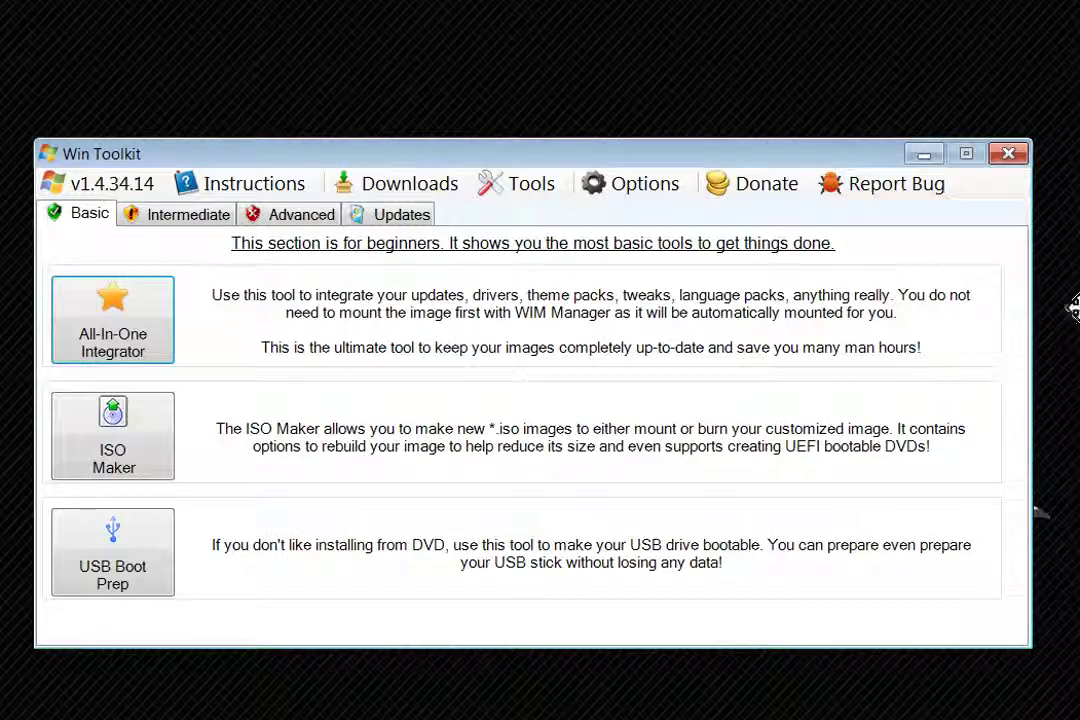
pyautogui.click(133, 460)
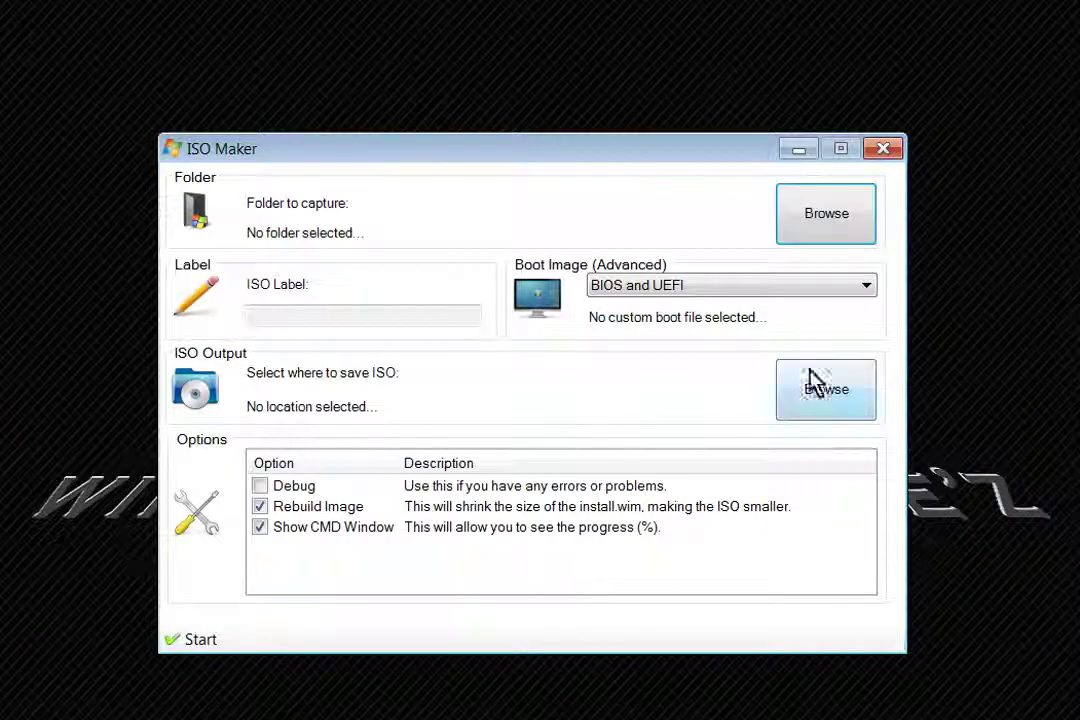
pyautogui.click(866, 288)
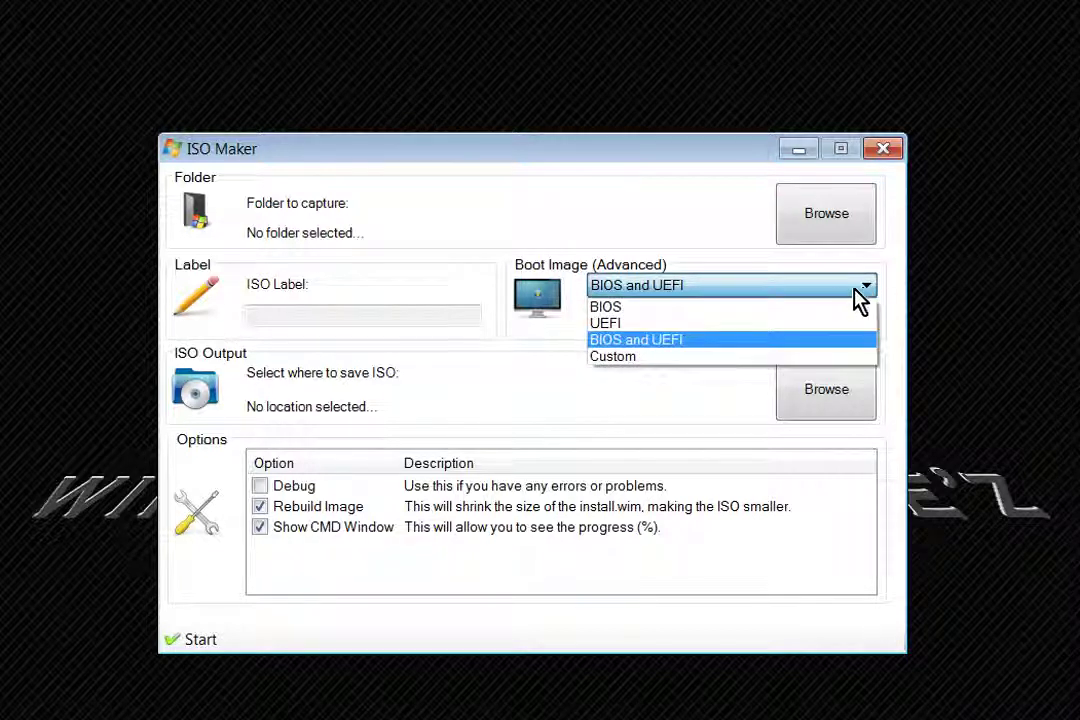
pyautogui.click(841, 290)
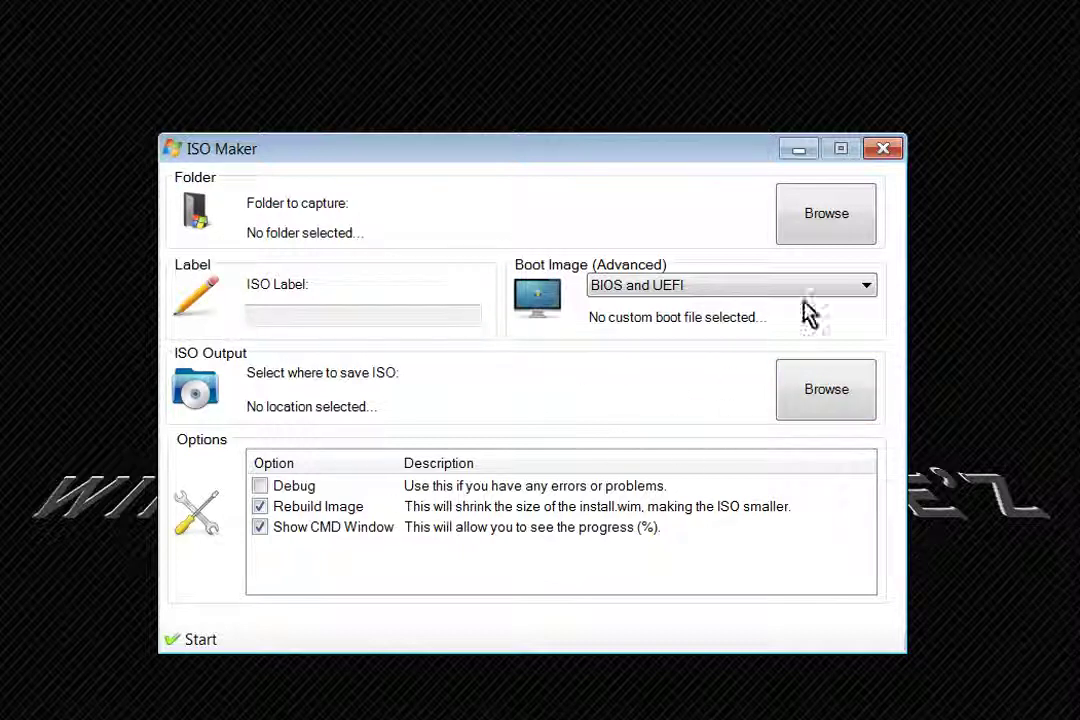
pyautogui.click(890, 154)
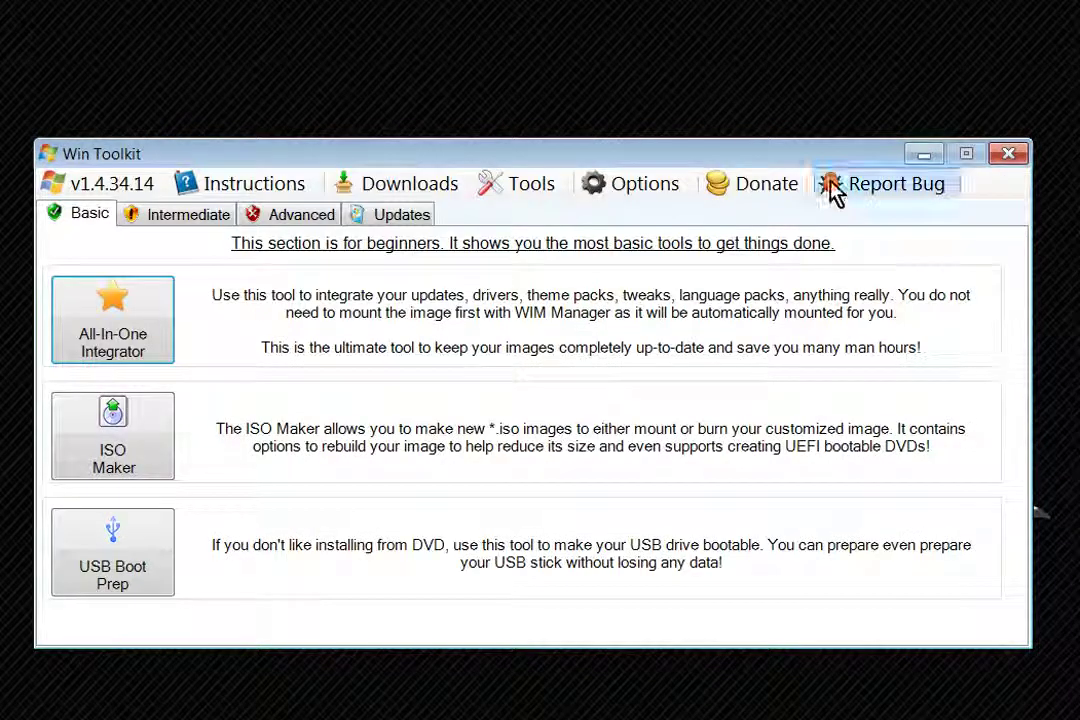
# View the USB Boot Prep tool and the intermediate-level WIM Manager, closing each one
pyautogui.click(116, 581)
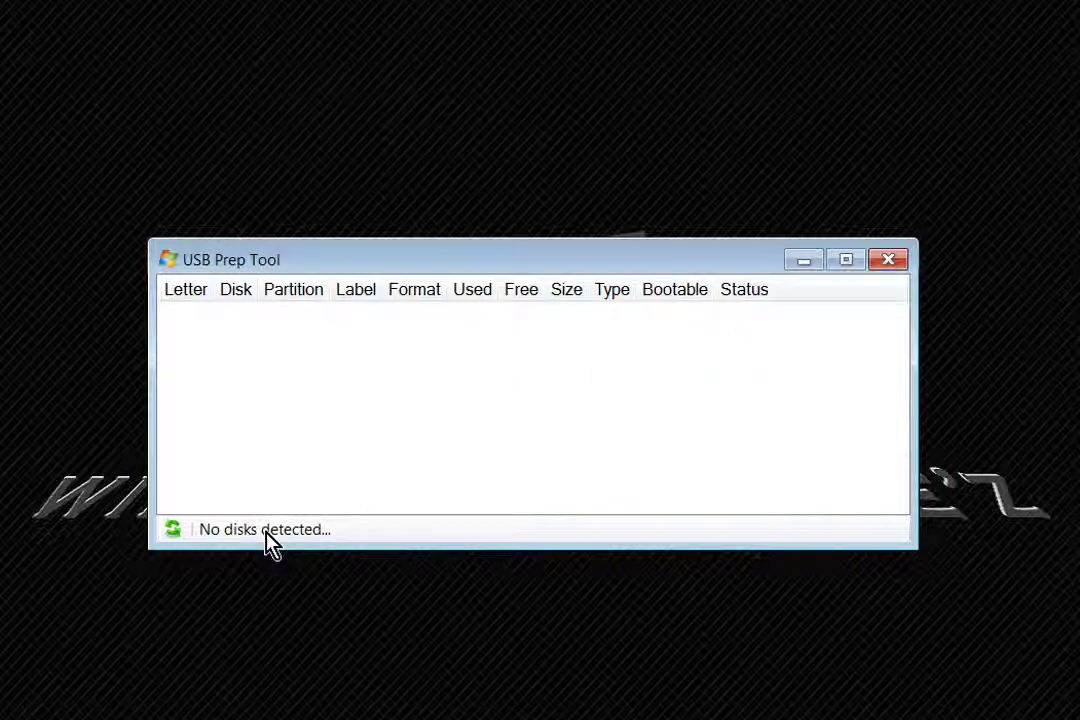
pyautogui.click(889, 262)
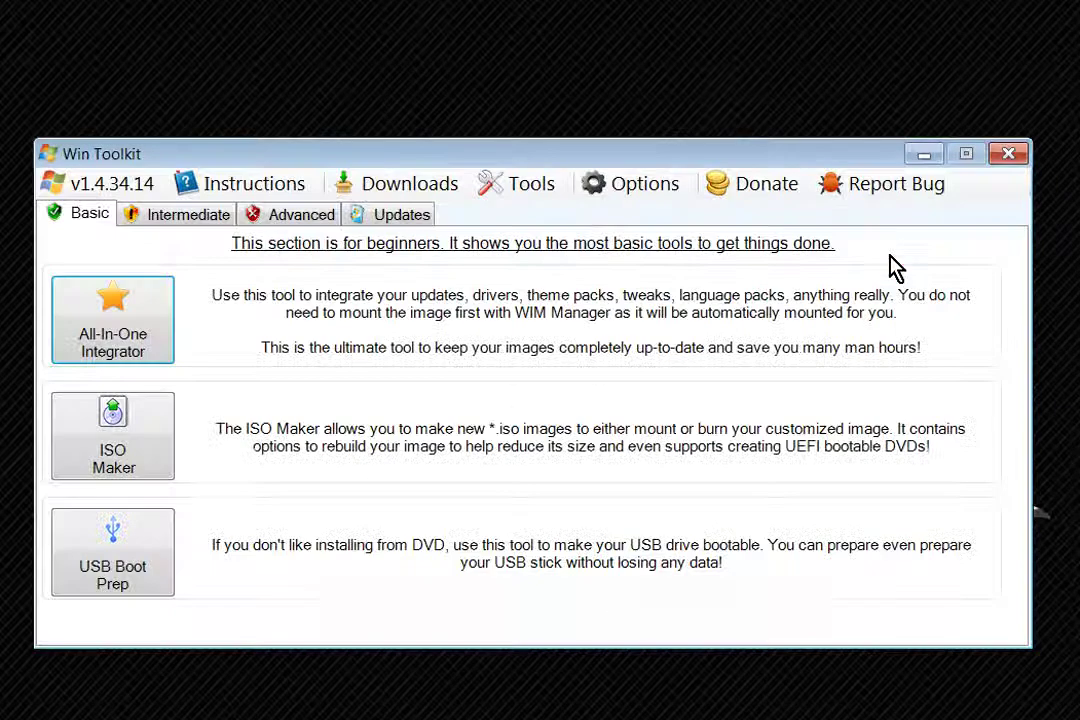
pyautogui.click(208, 222)
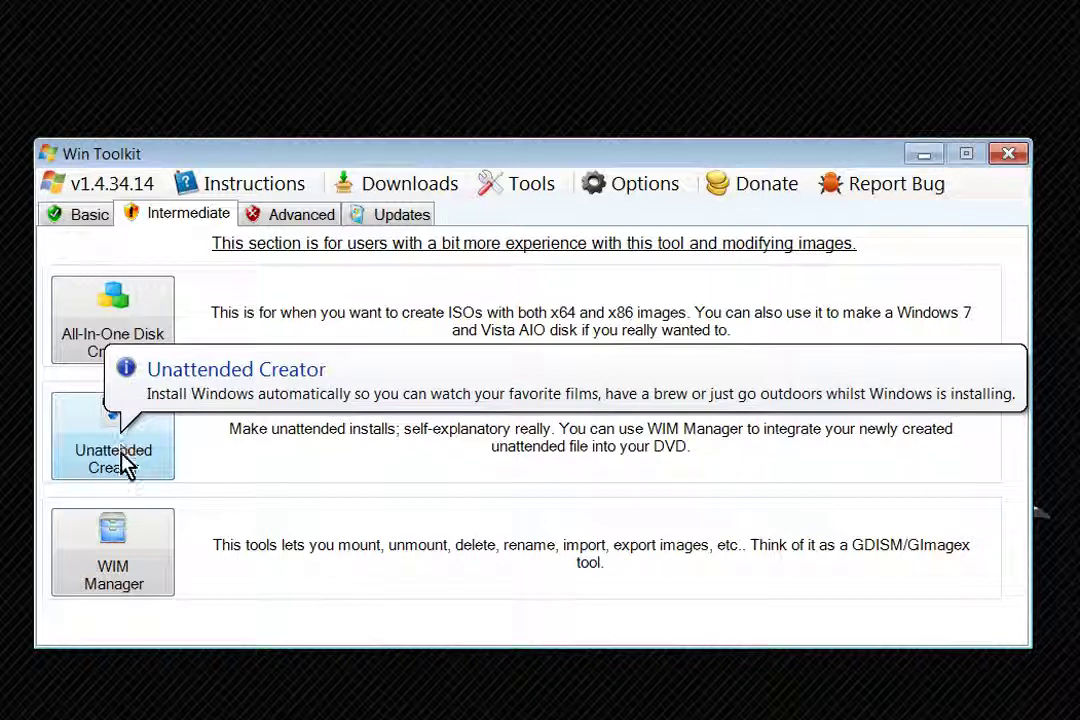
pyautogui.click(118, 566)
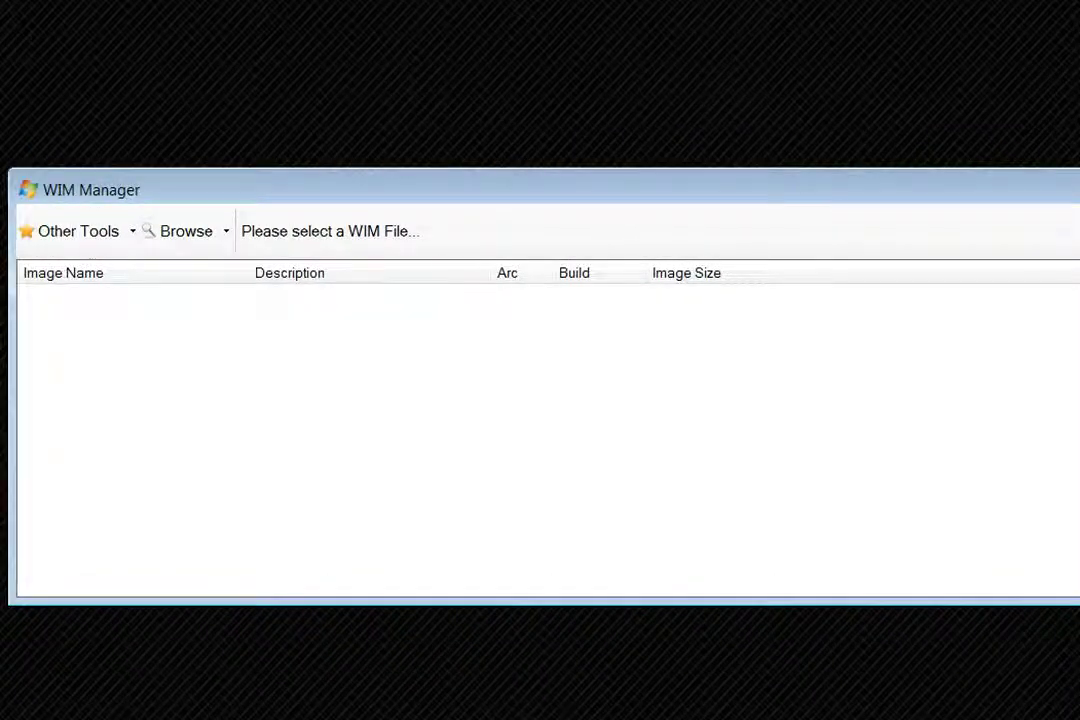
pyautogui.hotkey('alt', 'F4')
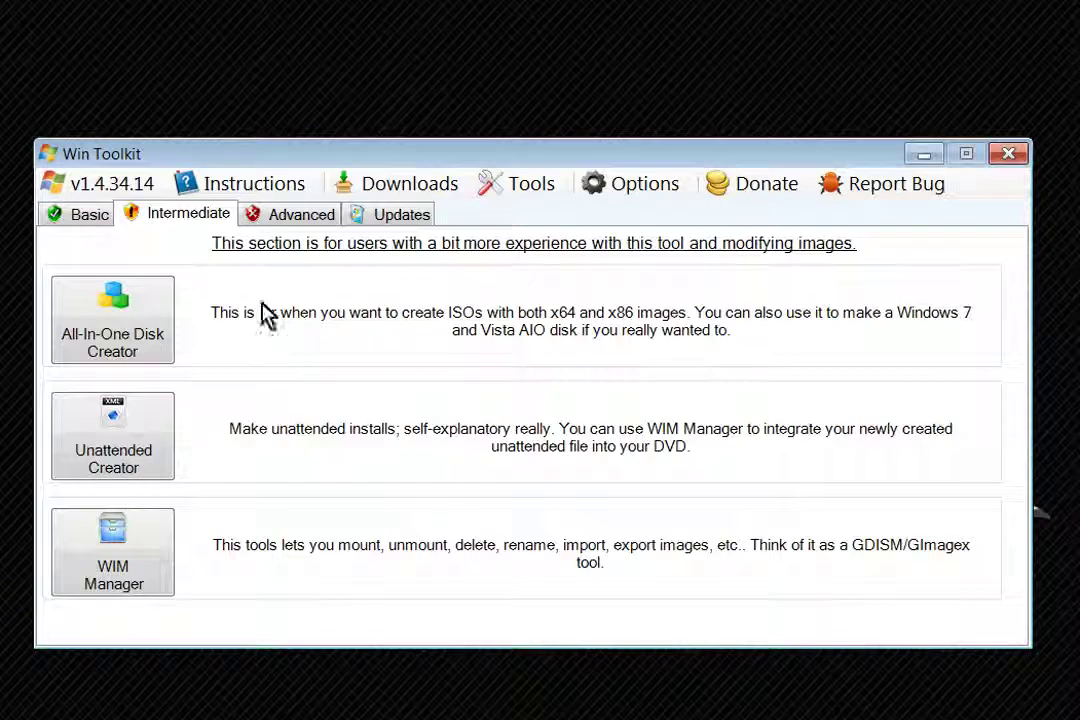
# Examine the advanced tools, reading the description of Component Removal and looking at the WIM Registry Editor entry
pyautogui.click(292, 214)
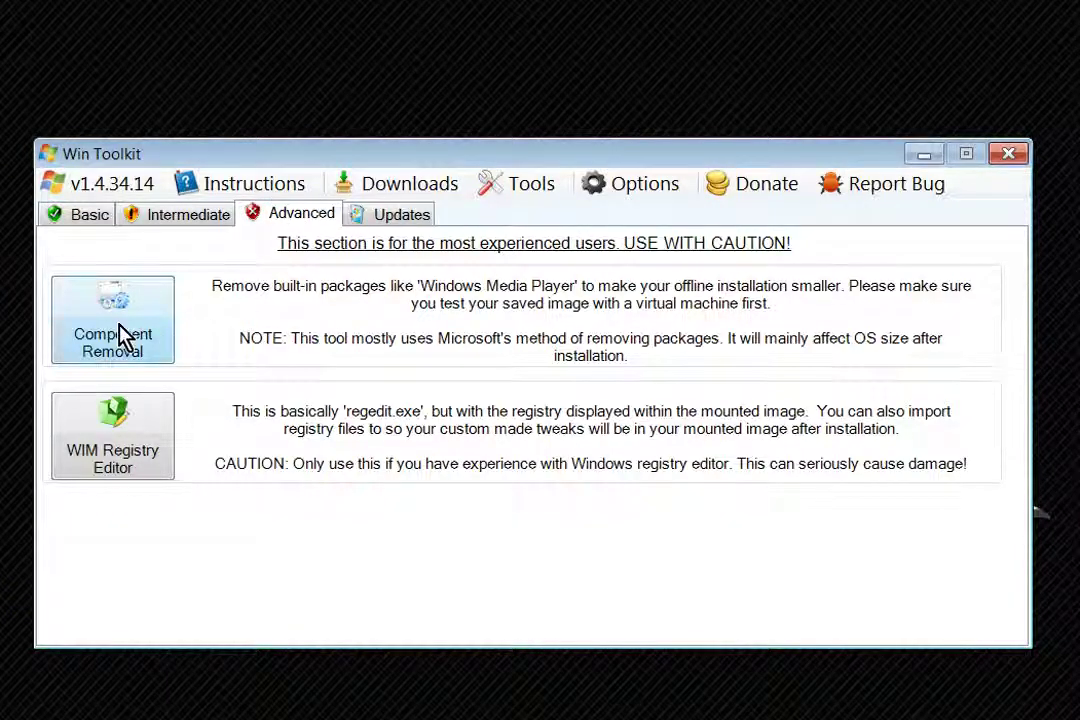
pyautogui.moveTo(119, 326)
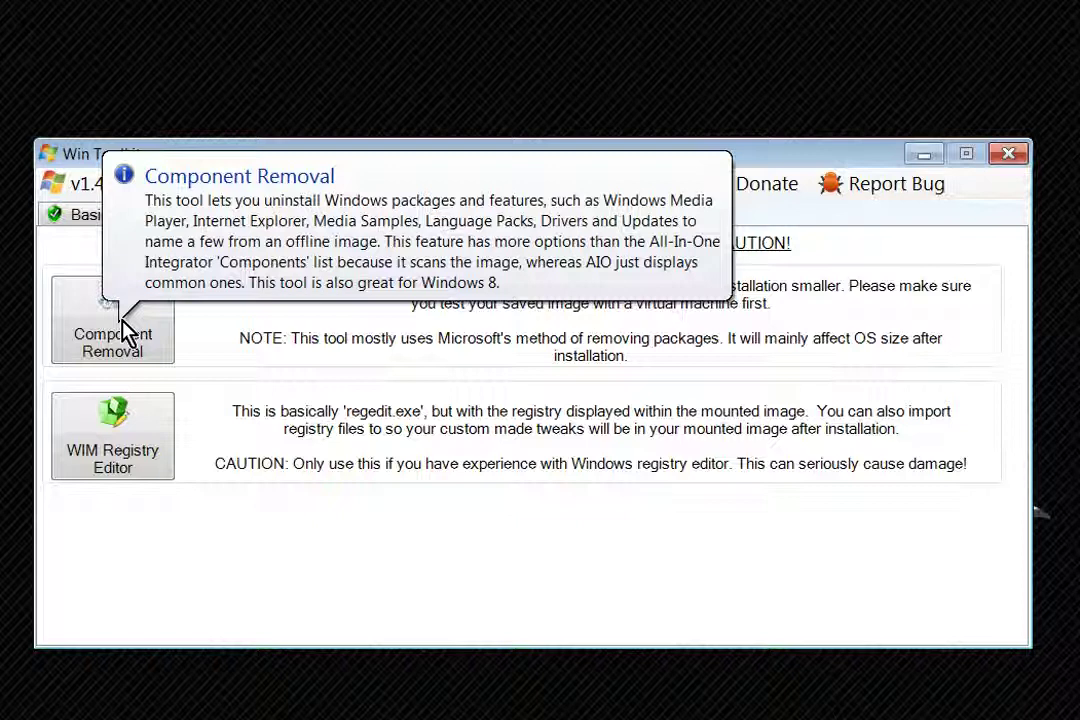
pyautogui.moveTo(125, 432)
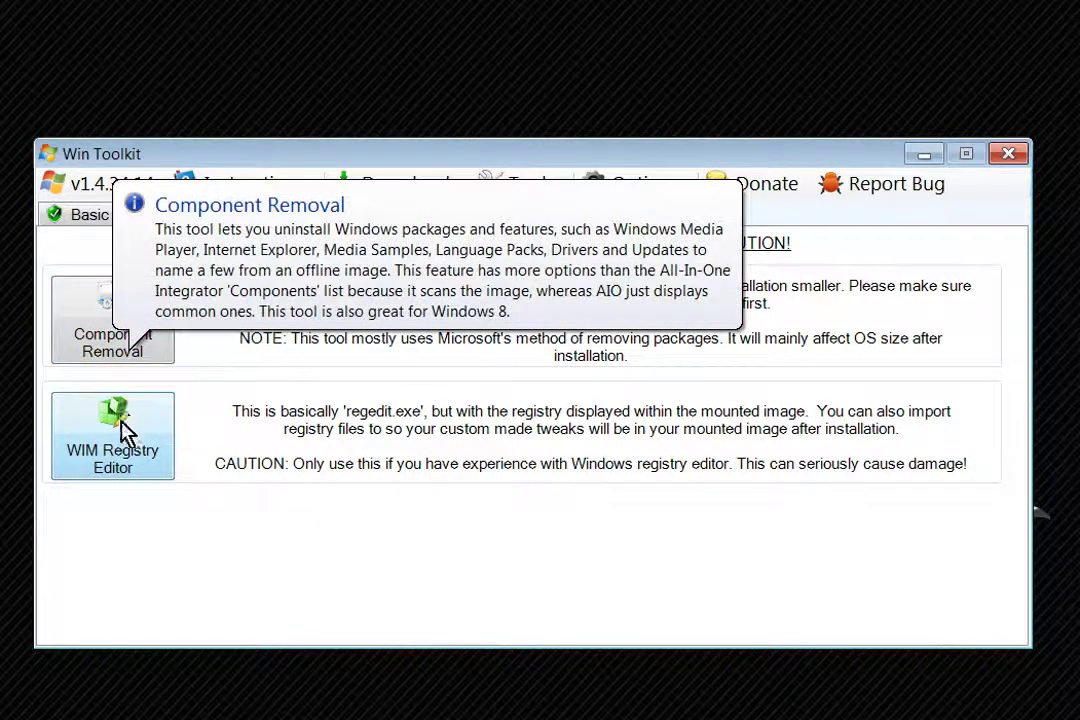
pyautogui.click(106, 346)
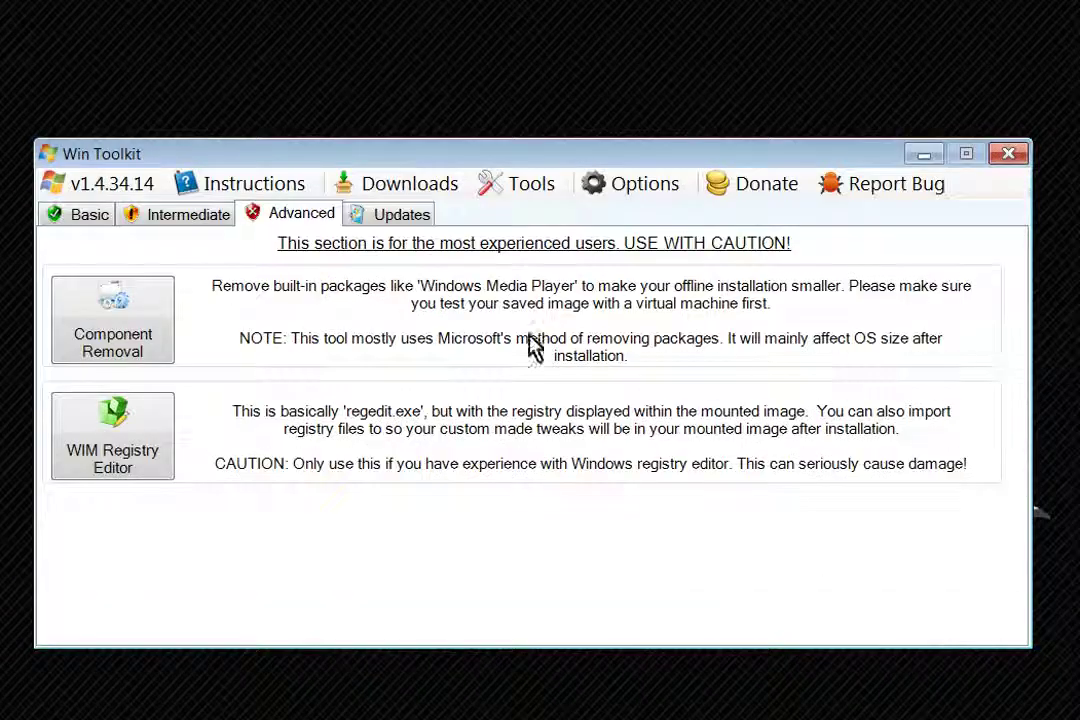
# Review the update tools and the available download categories, including language packs, integration, testing and web browsers
pyautogui.click(382, 221)
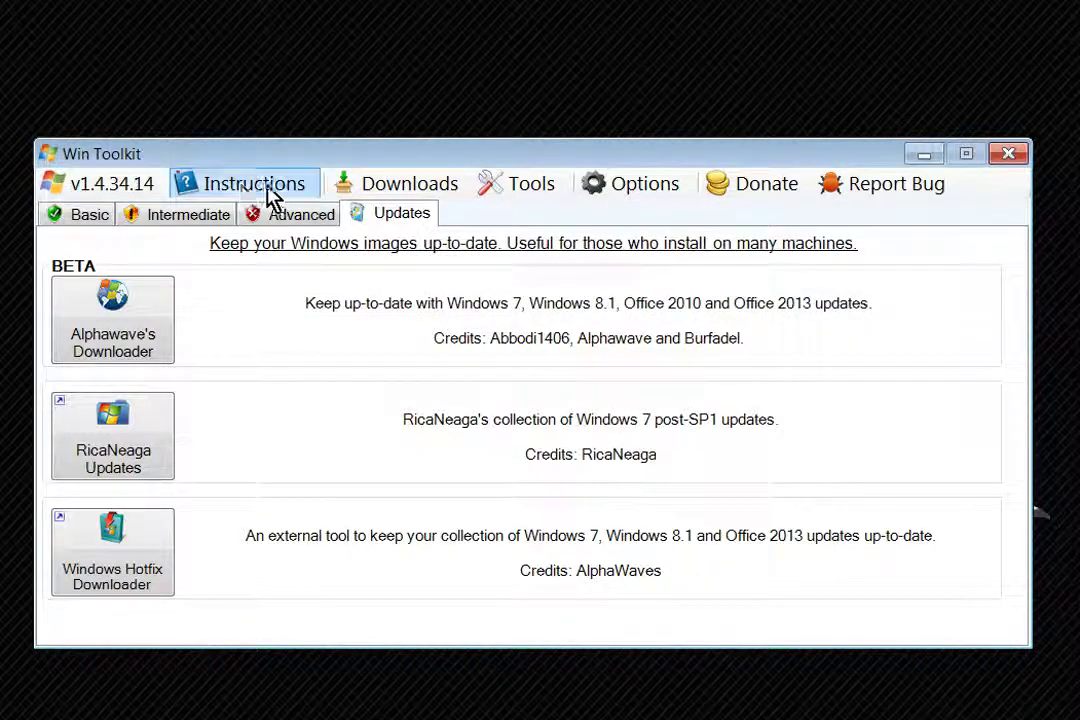
pyautogui.click(404, 196)
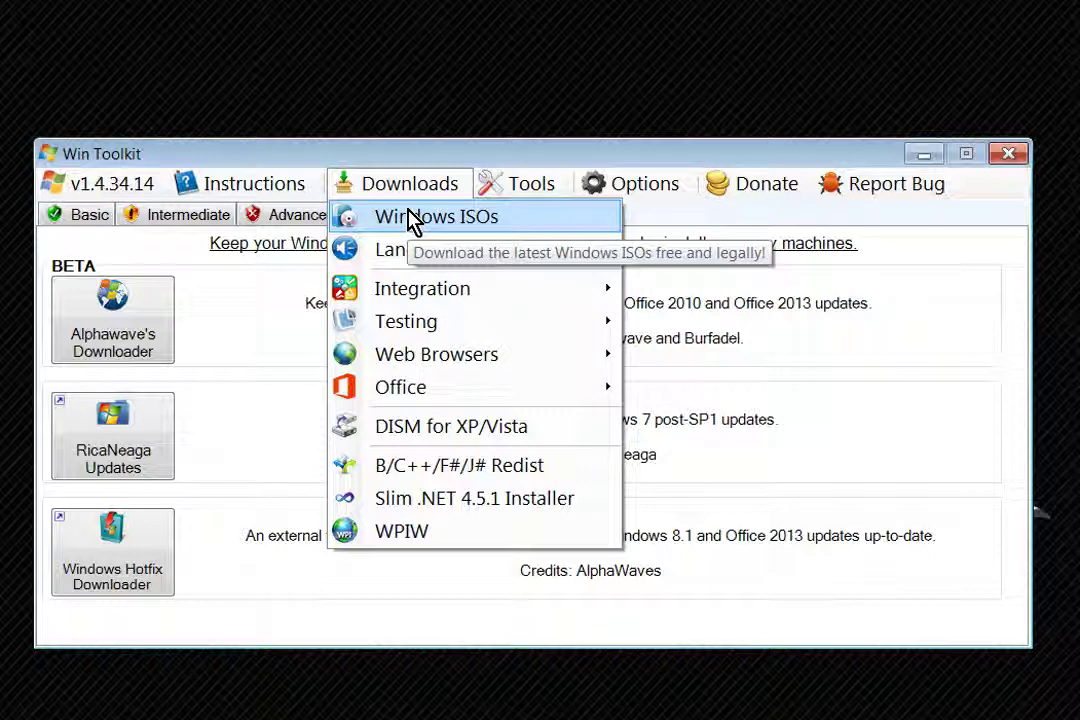
pyautogui.moveTo(413, 255)
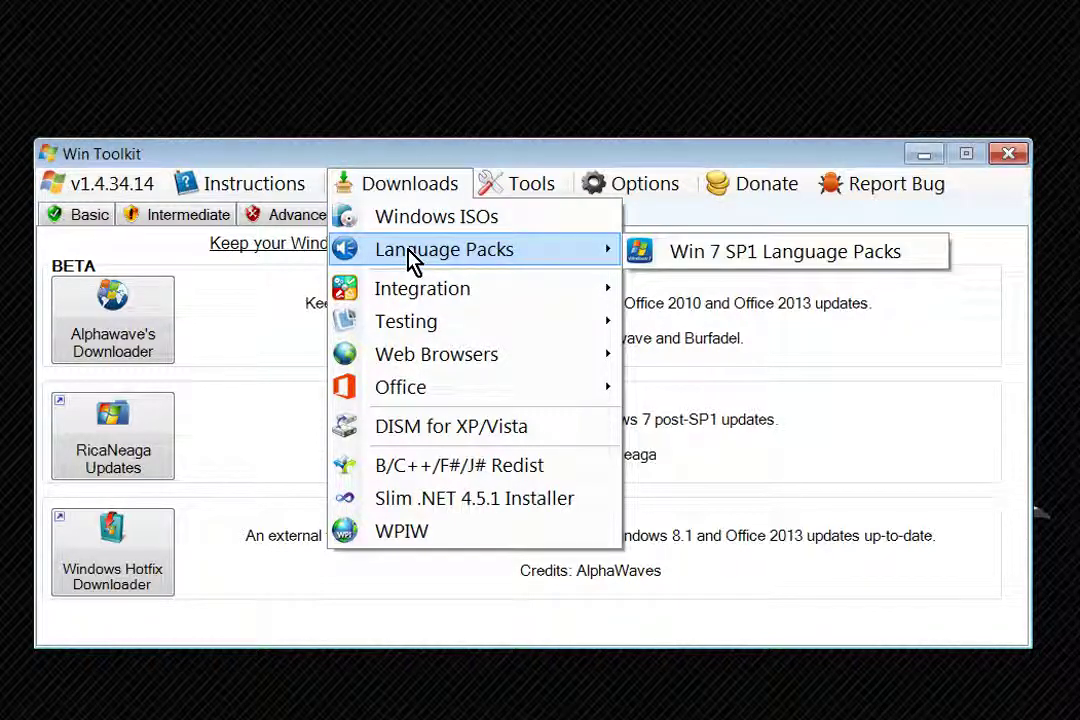
pyautogui.moveTo(398, 300)
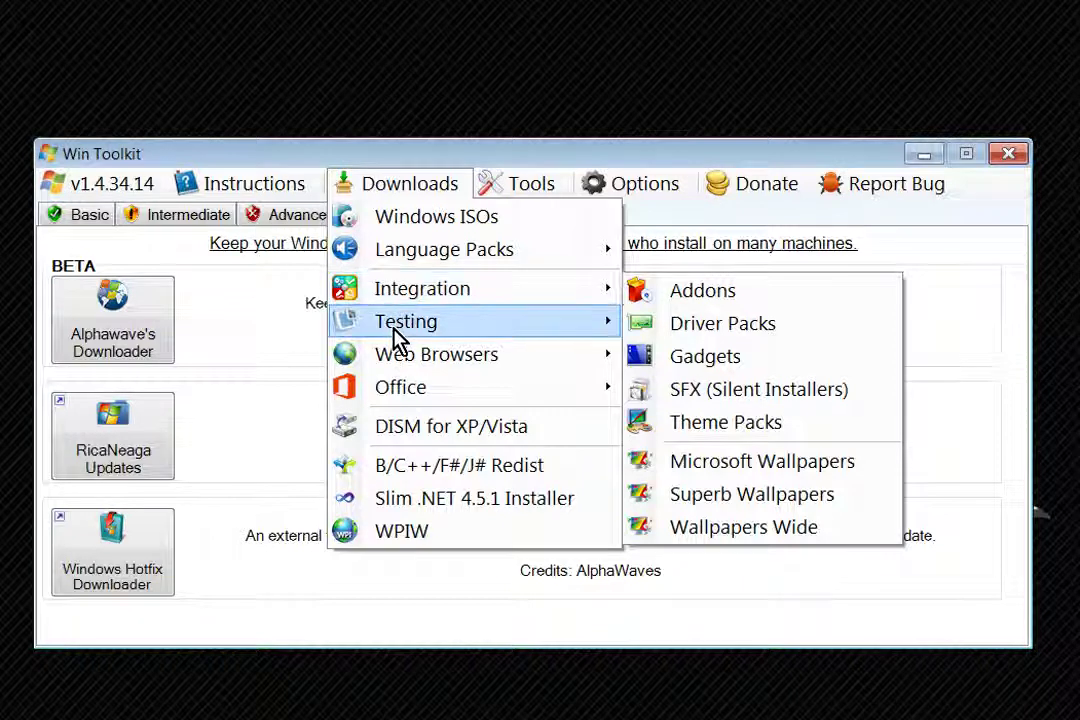
pyautogui.moveTo(408, 325)
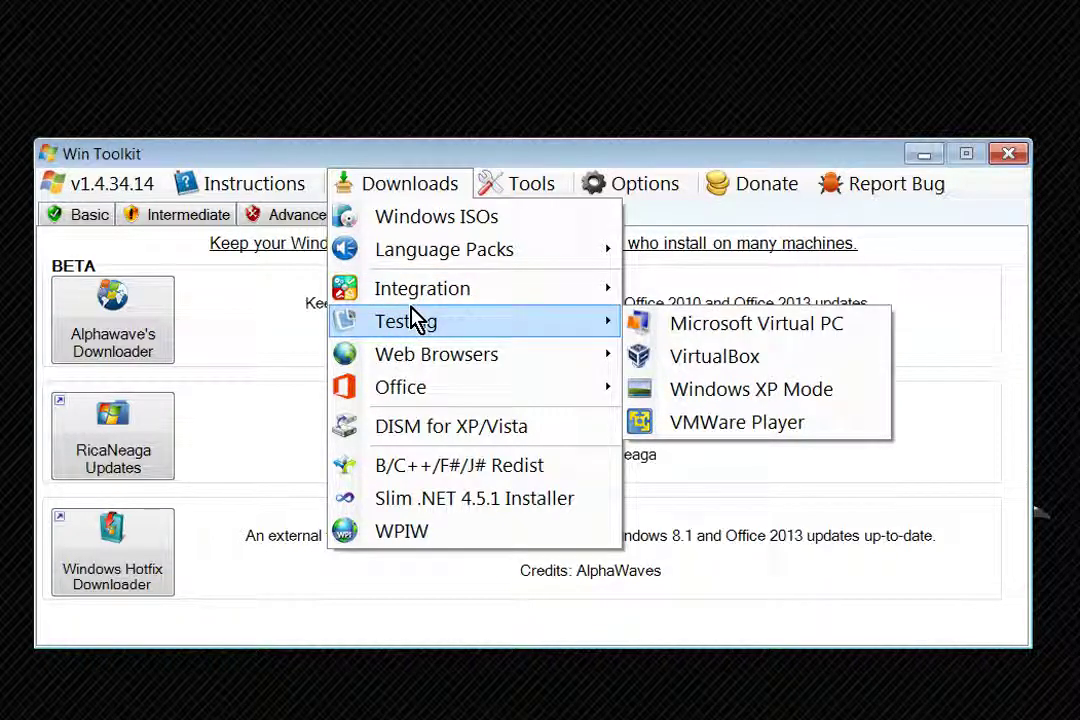
pyautogui.moveTo(425, 365)
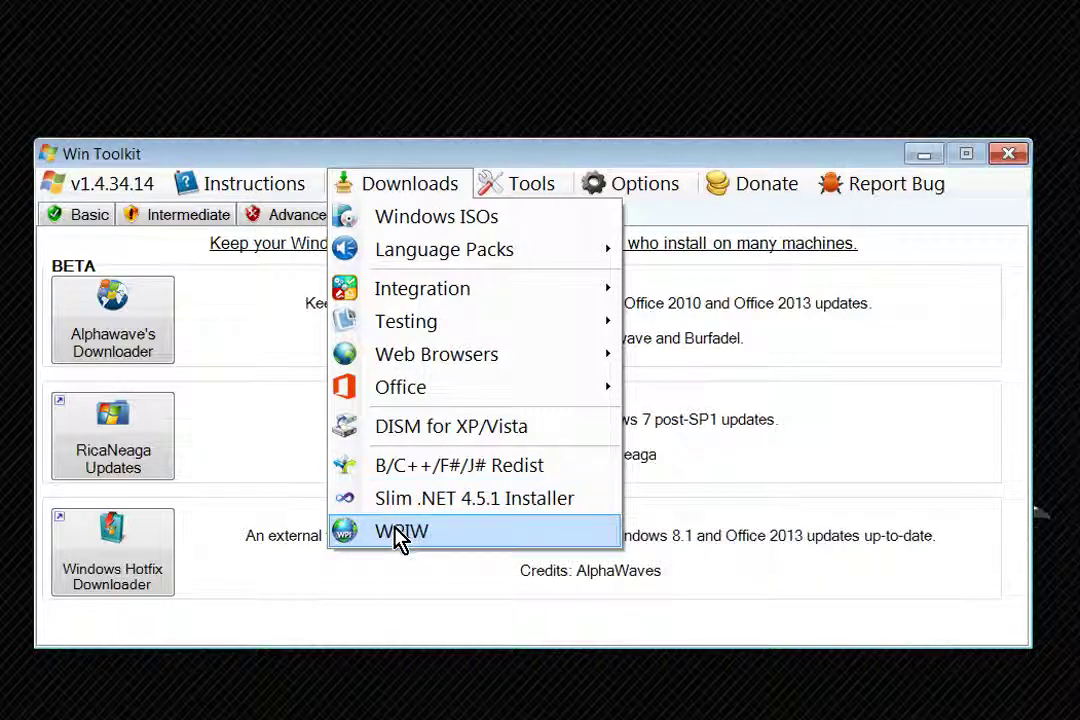
pyautogui.click(945, 400)
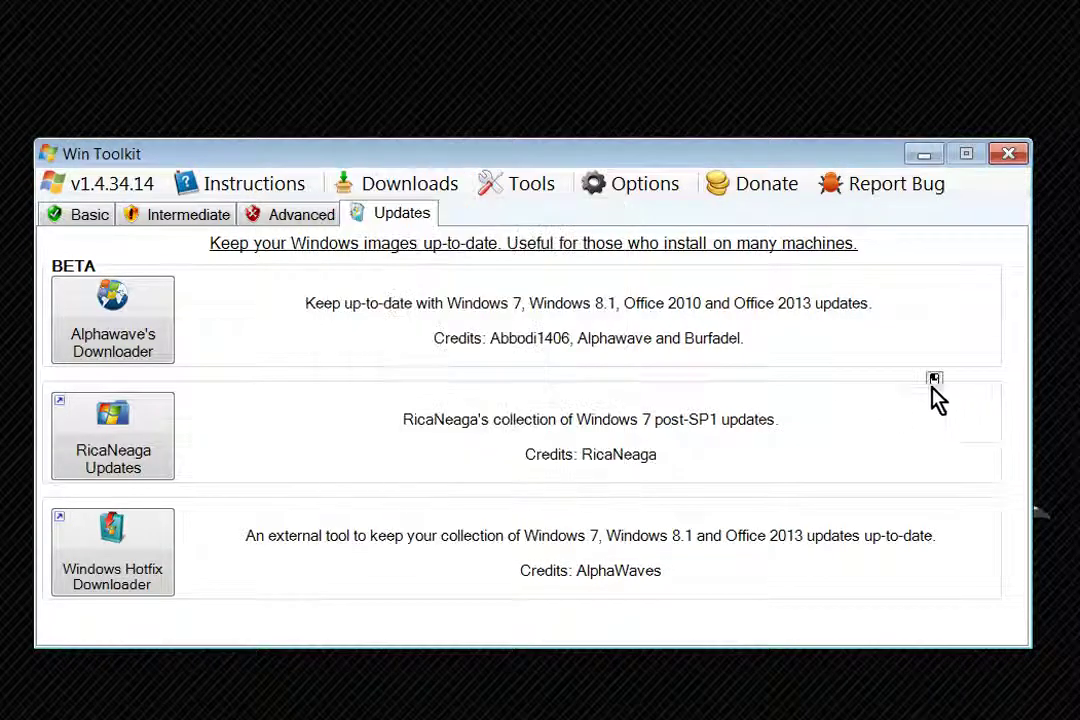
# Look through the extra tool categories: converters, imaging, installers and miscellaneous
pyautogui.click(540, 200)
pyautogui.moveTo(558, 230)
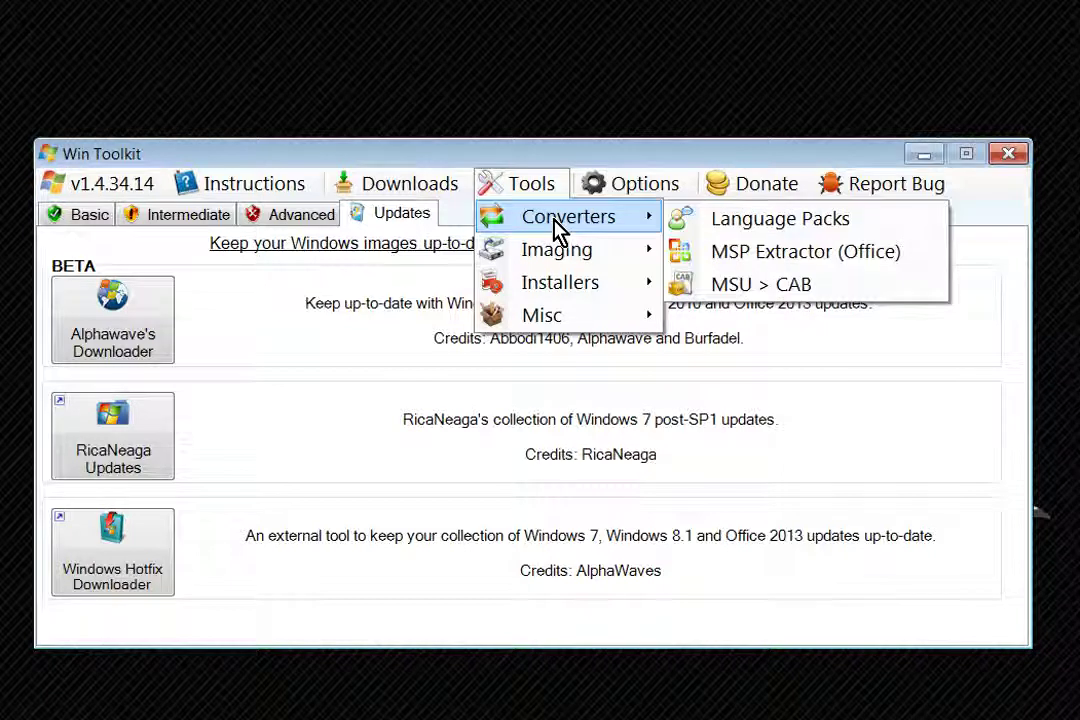
pyautogui.moveTo(557, 260)
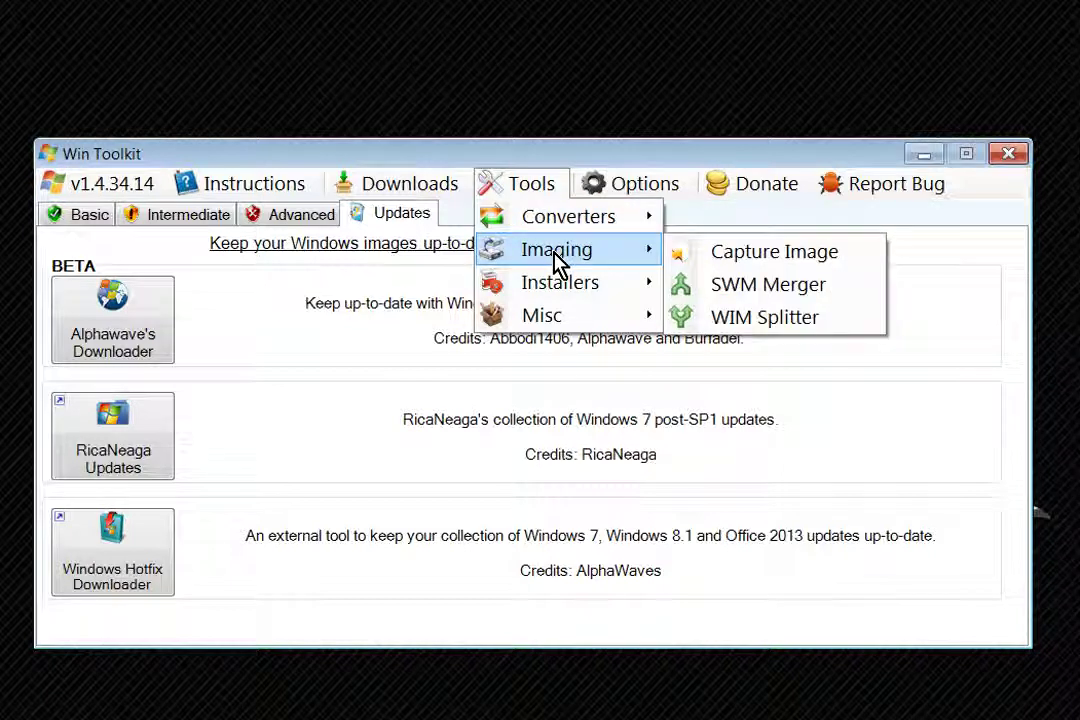
pyautogui.moveTo(547, 294)
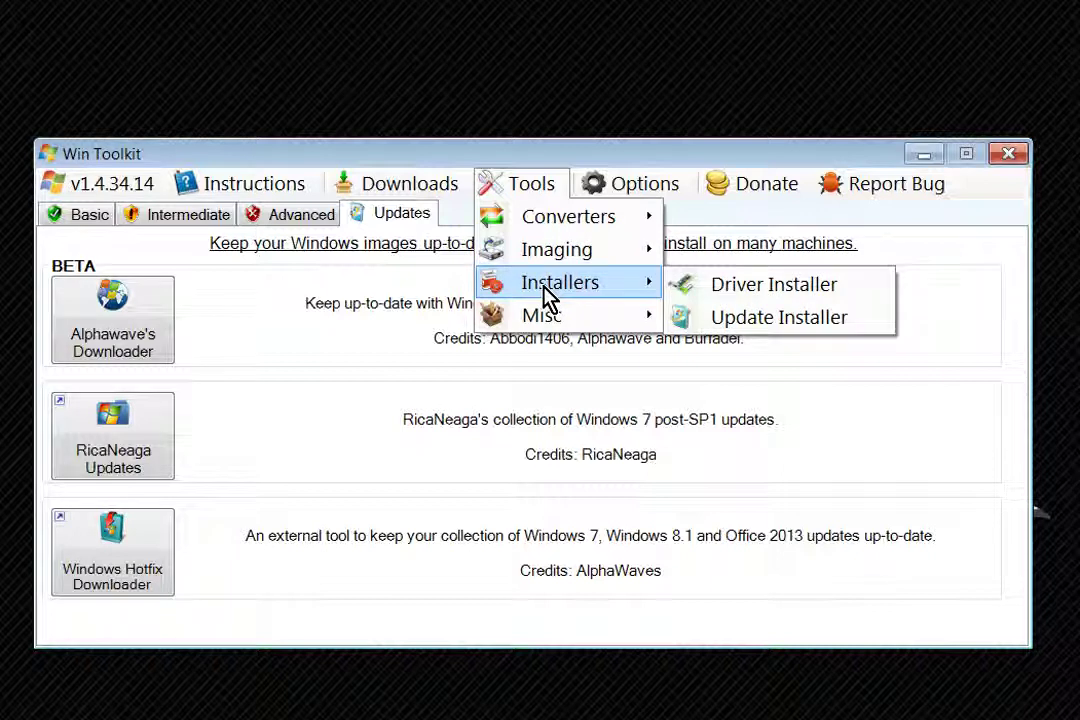
pyautogui.moveTo(539, 330)
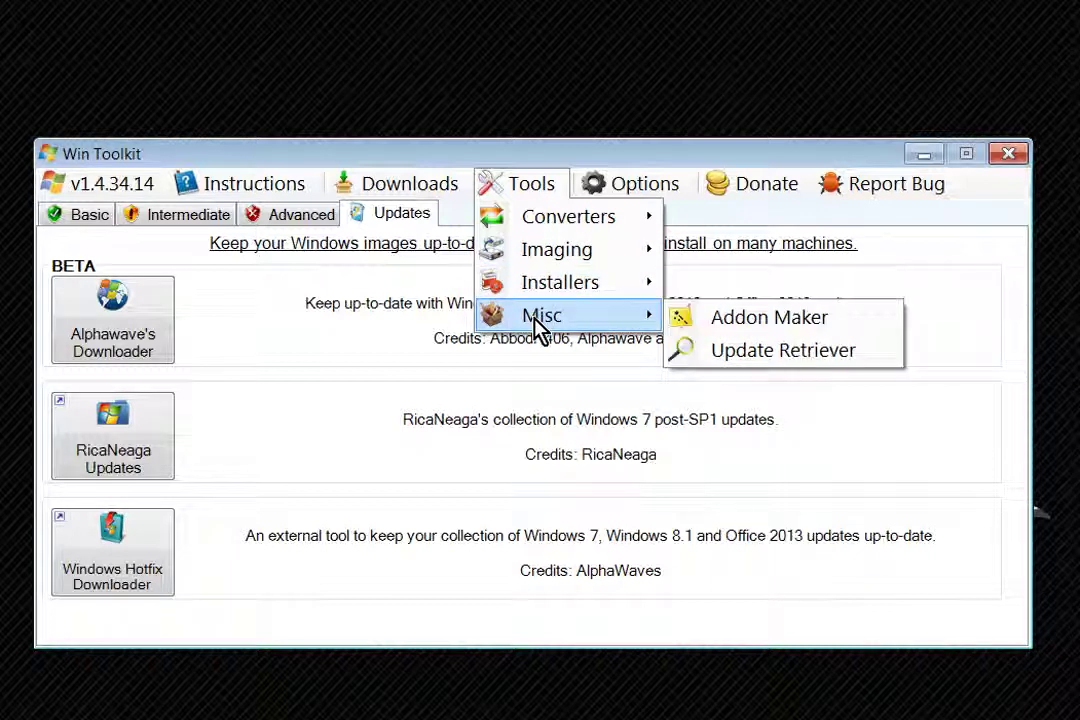
# Open the program options, move the window fully into view, and review the main settings such as General and All-In-One Integrator
pyautogui.click(615, 190)
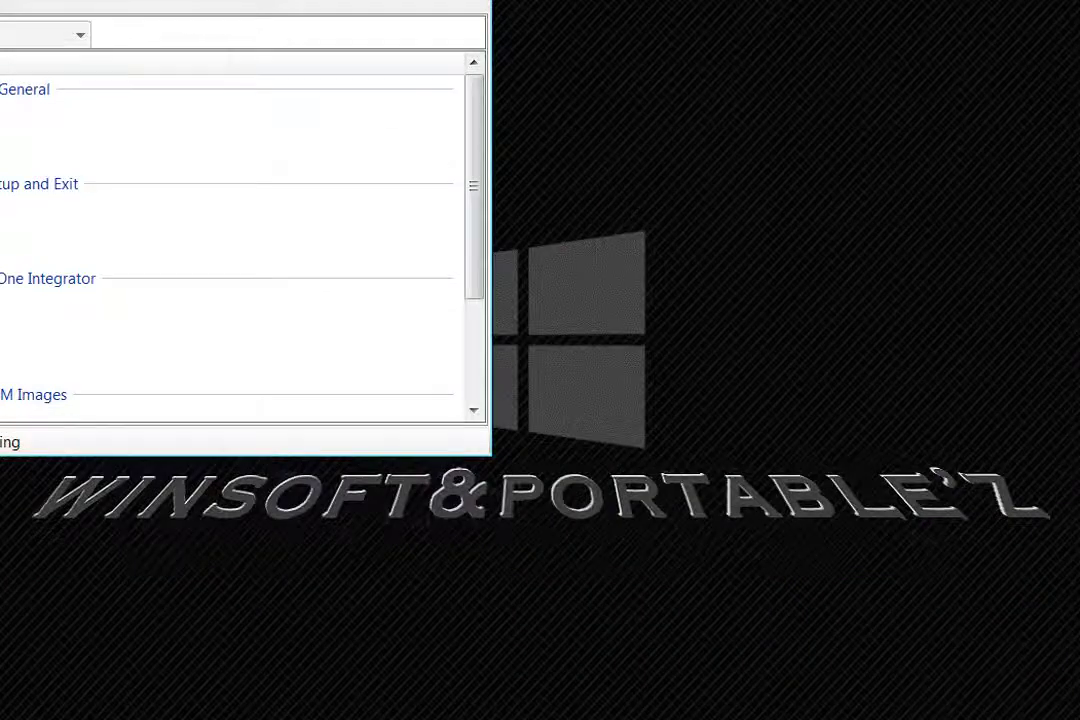
pyautogui.moveTo(225, 1); pyautogui.dragTo(723, 132)
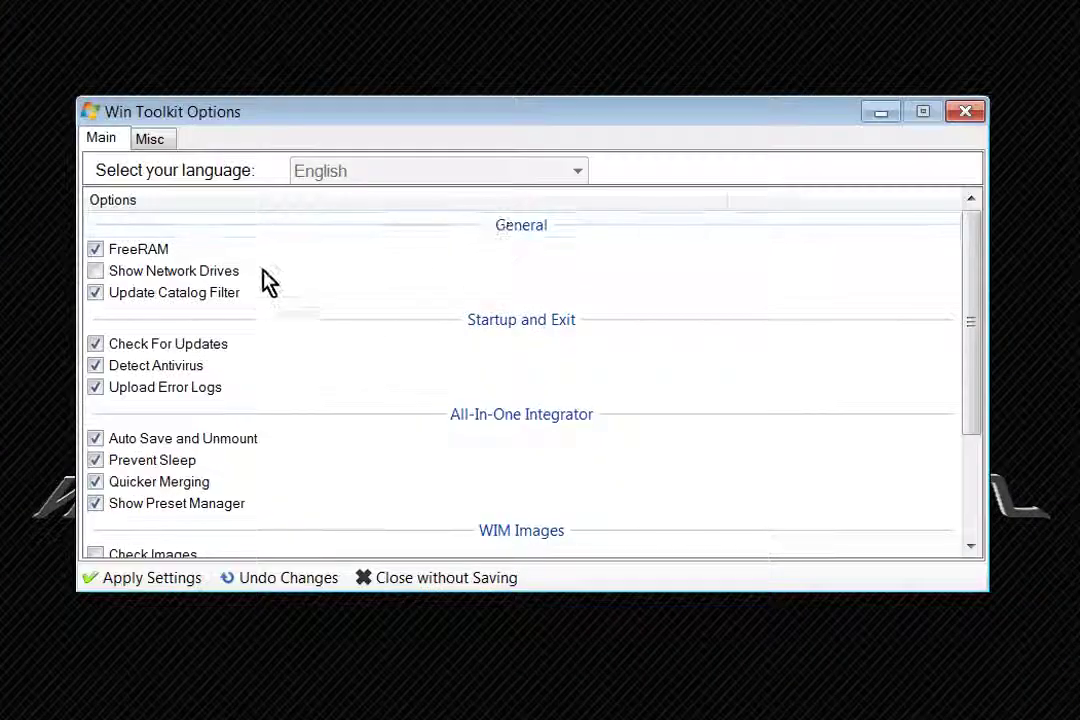
pyautogui.moveTo(975, 288); pyautogui.dragTo(935, 290)
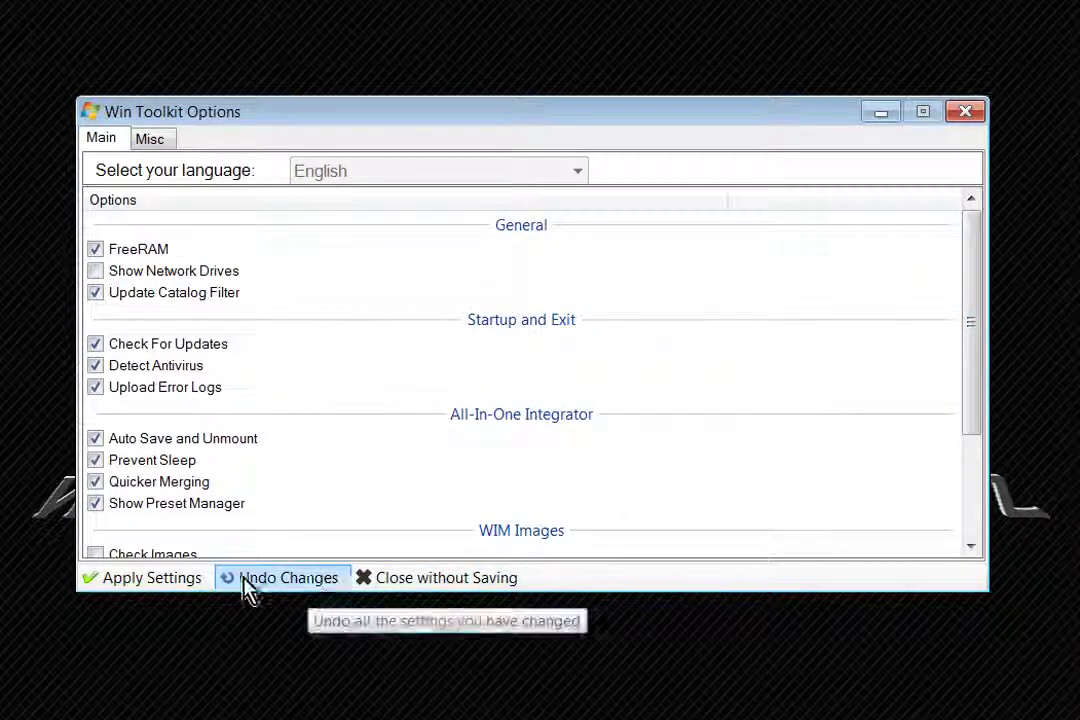
# Examine the miscellaneous options, including the priority choices for Win Toolkit, External Apps and DISM, and close the options without changes
pyautogui.click(148, 142)
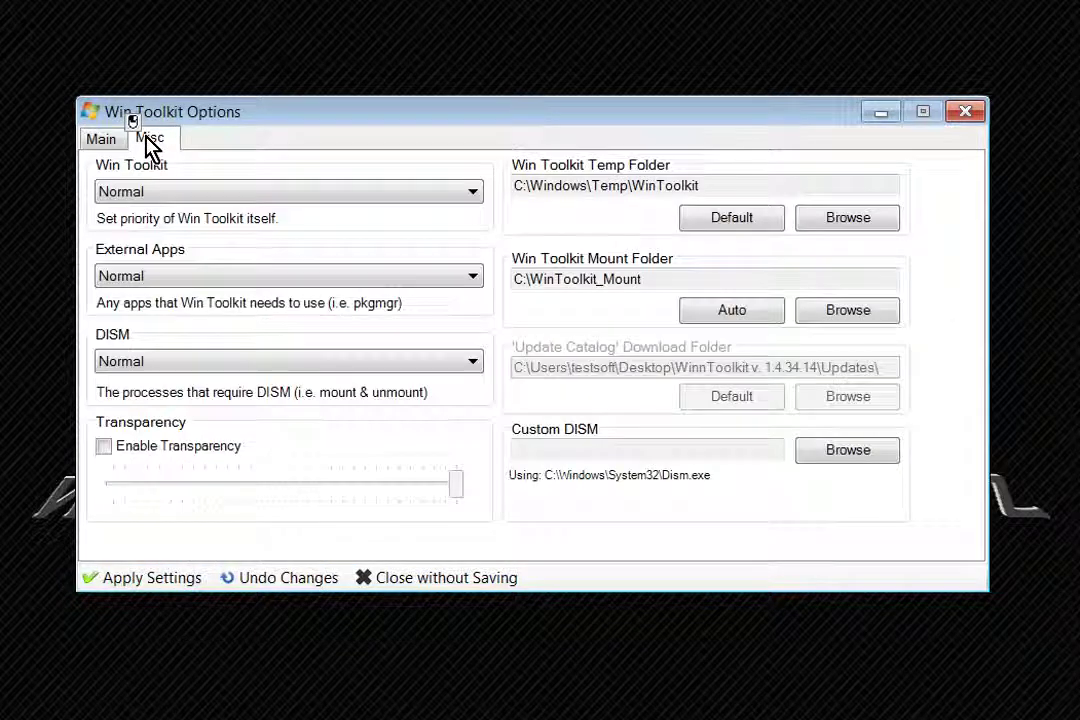
pyautogui.click(473, 193)
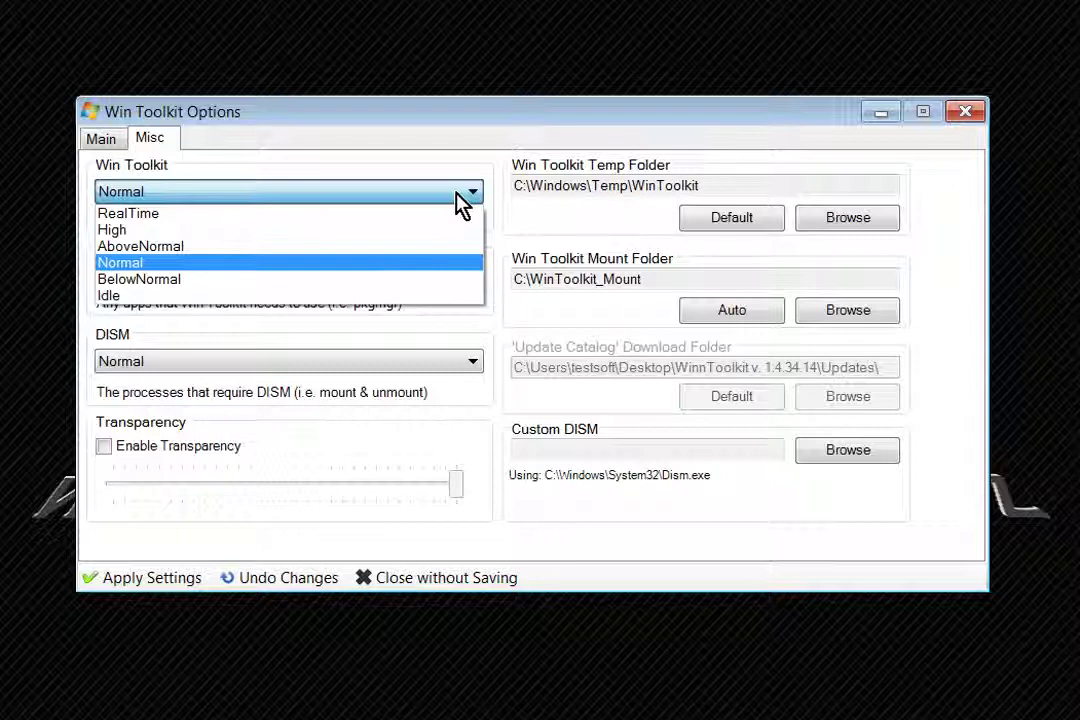
pyautogui.click(457, 194)
pyautogui.click(472, 275)
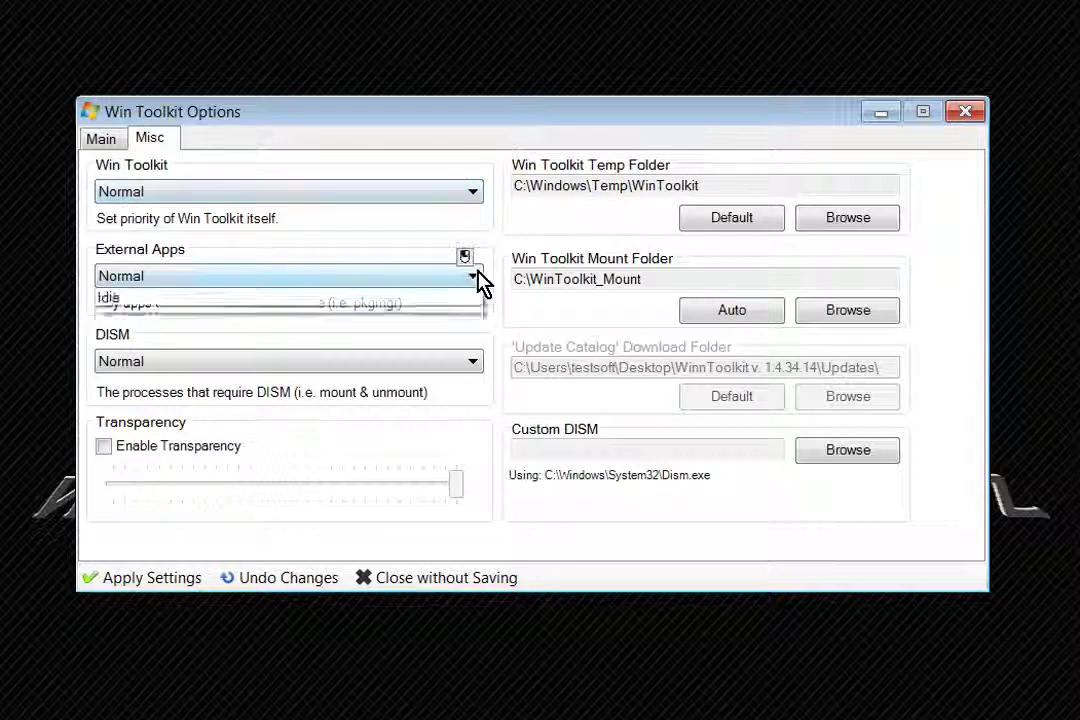
pyautogui.click(435, 283)
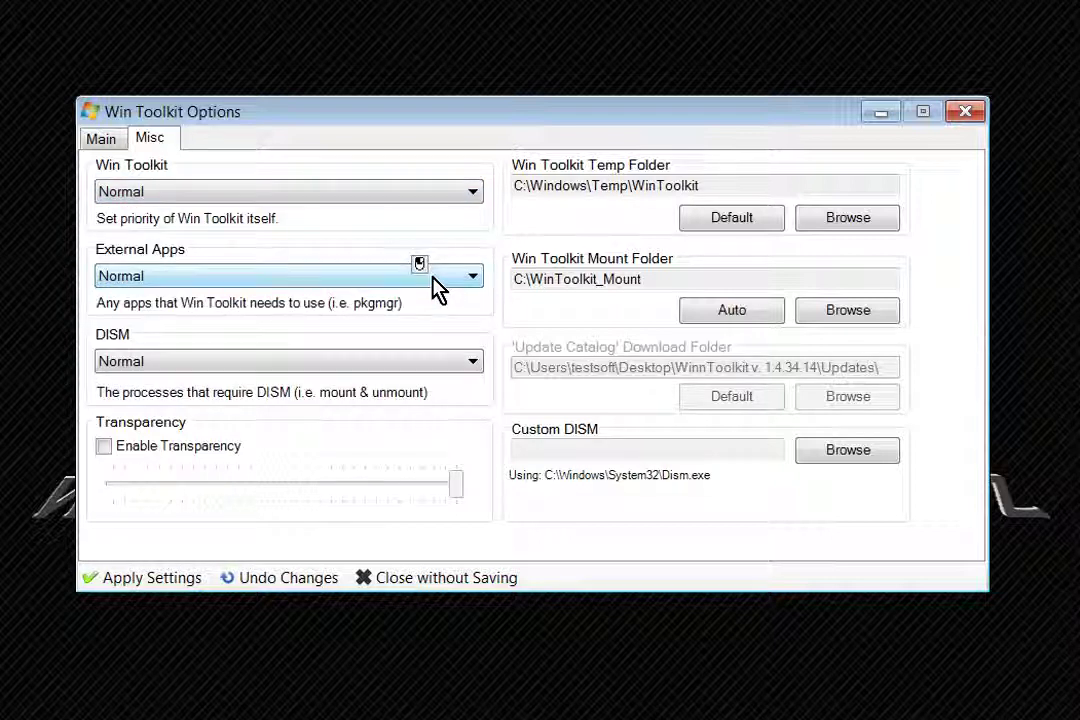
pyautogui.click(473, 364)
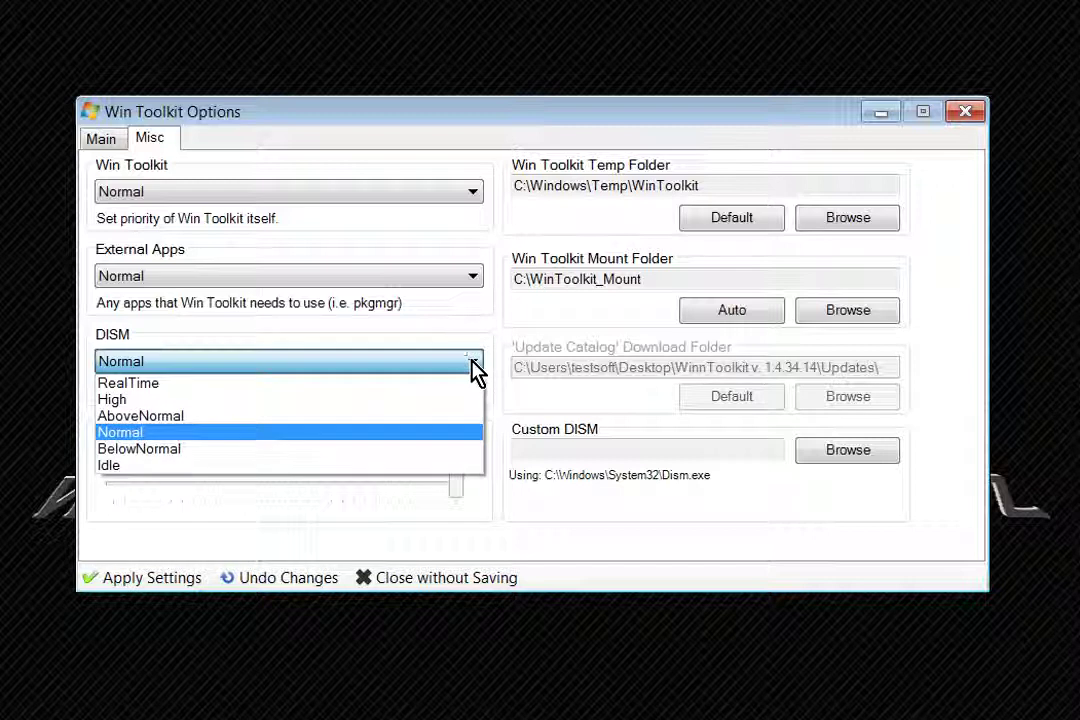
pyautogui.click(460, 368)
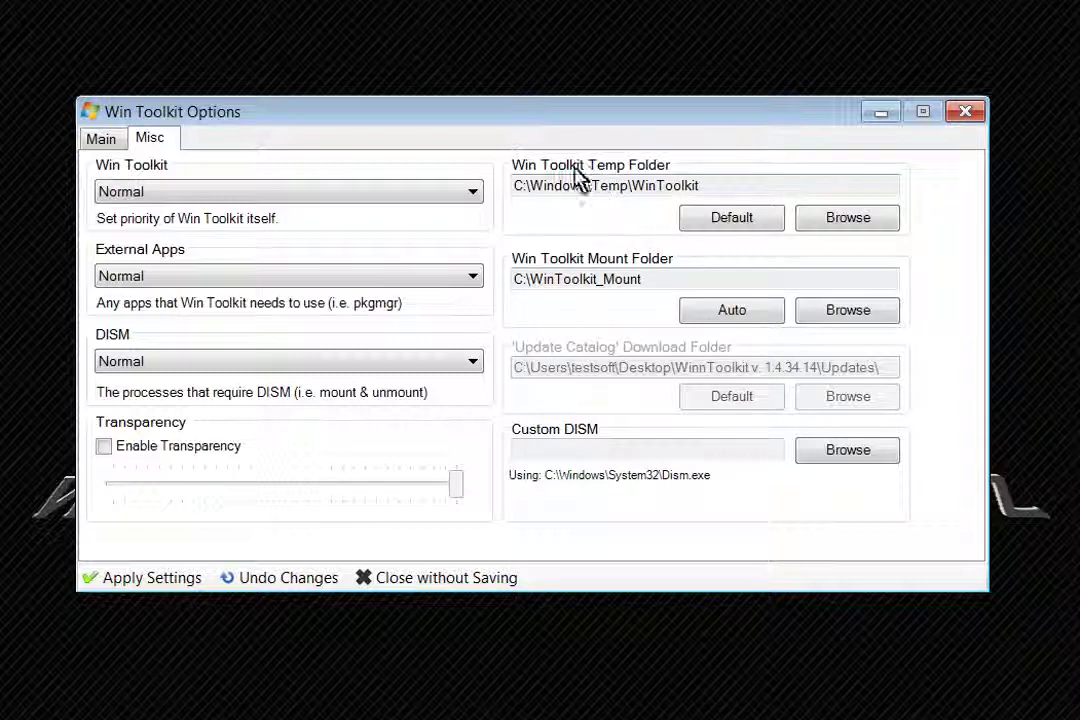
pyautogui.click(105, 142)
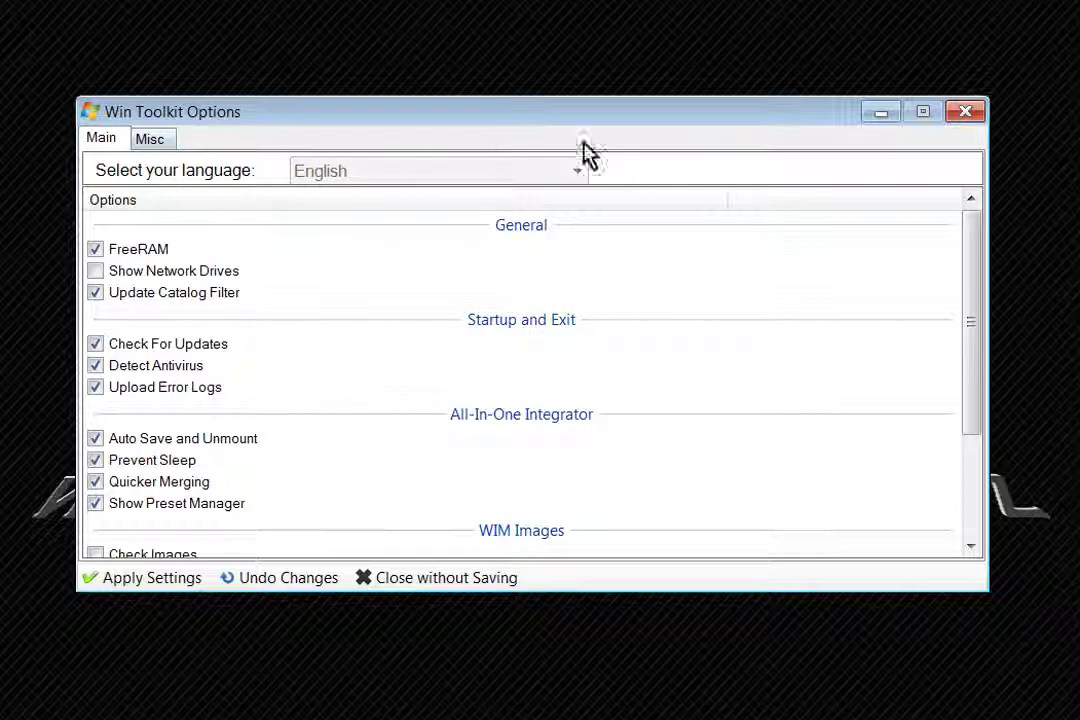
pyautogui.click(965, 112)
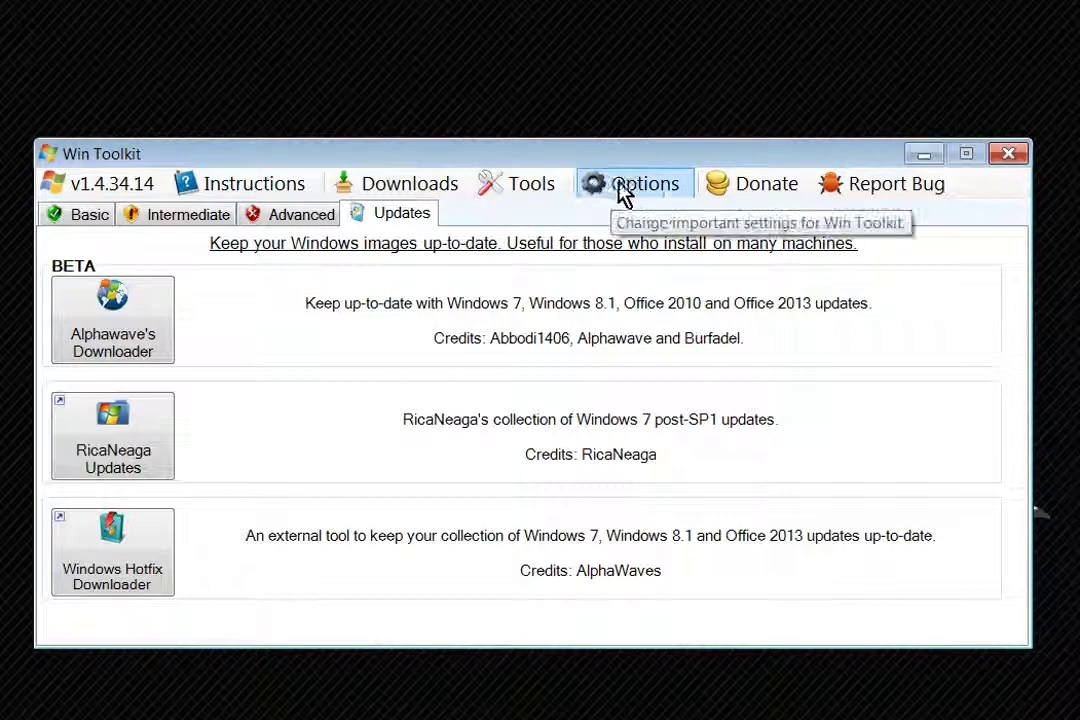
# View and close the donation choices, and check for a program update, dismissing the result
pyautogui.click(749, 190)
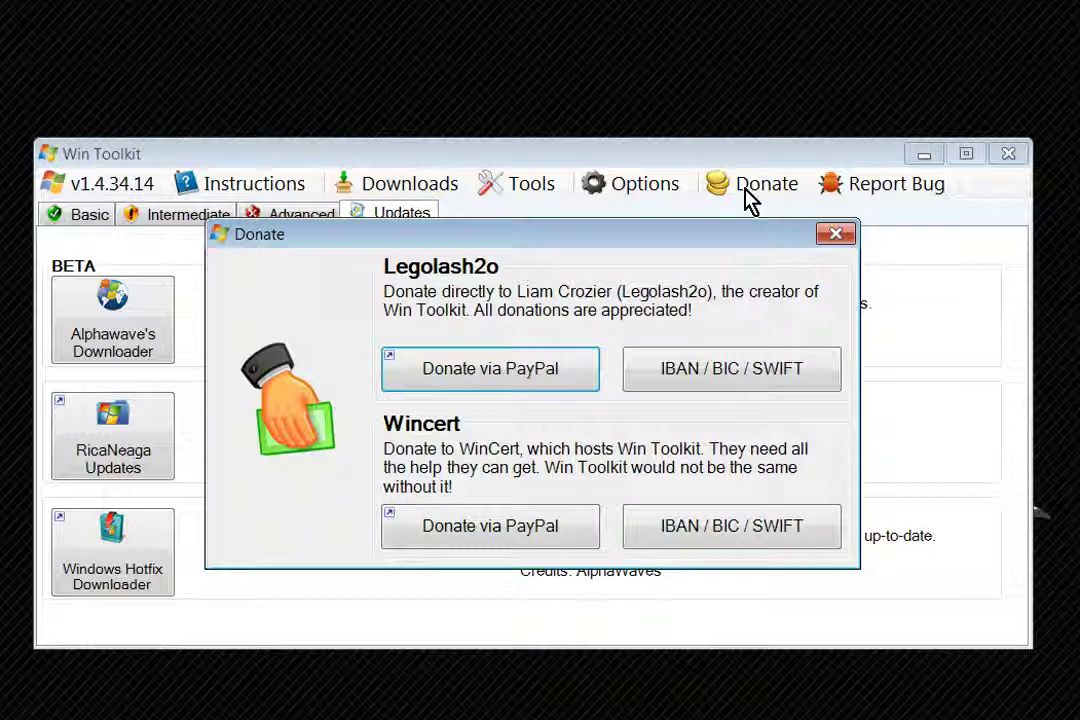
pyautogui.click(840, 236)
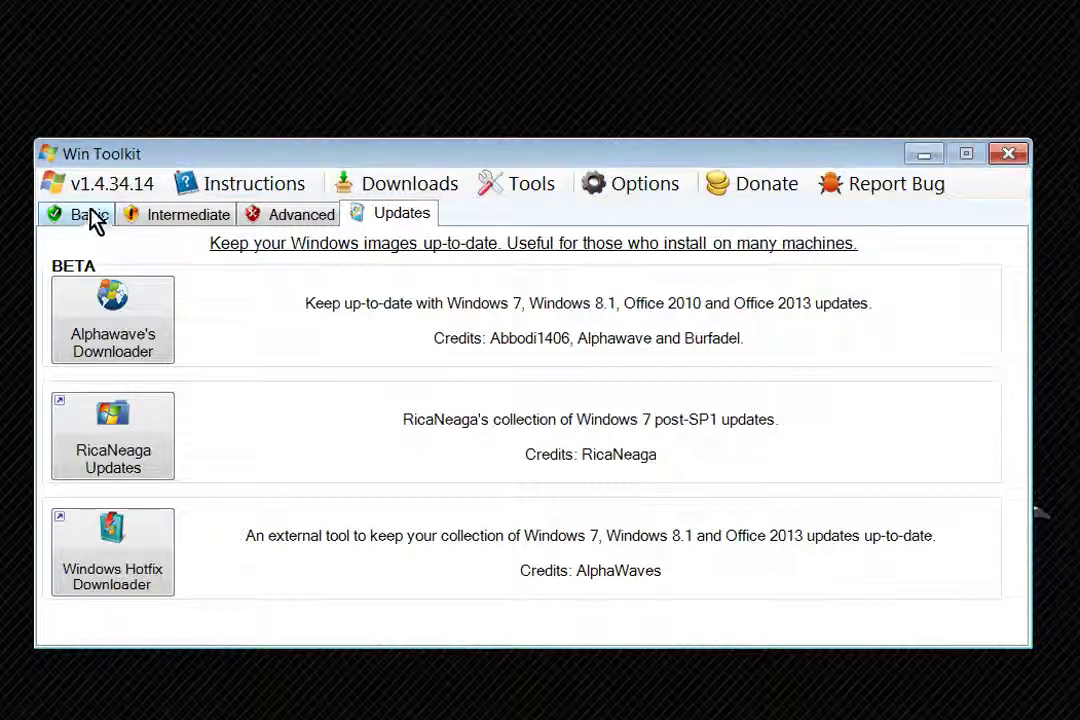
pyautogui.click(115, 186)
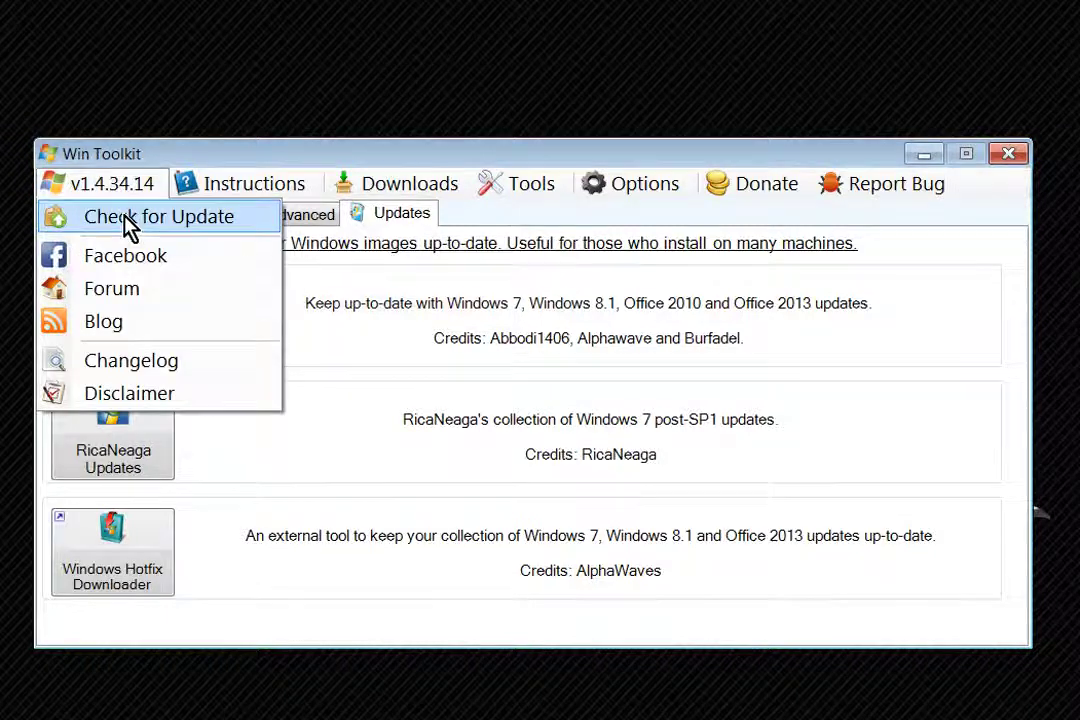
pyautogui.click(125, 218)
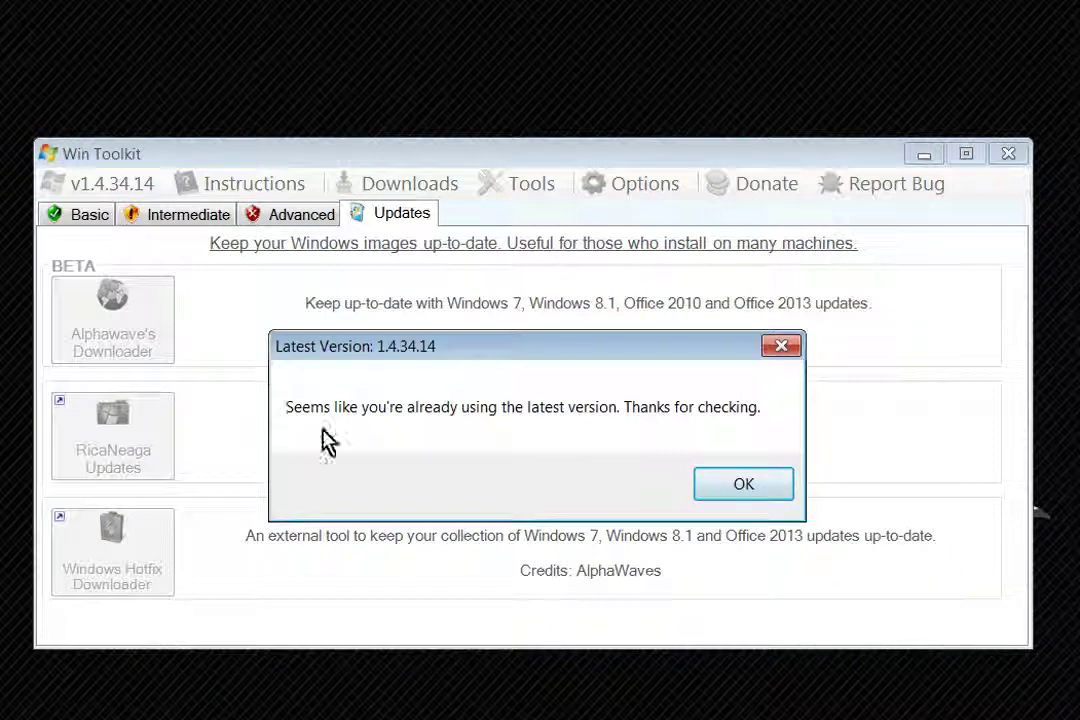
pyautogui.click(748, 486)
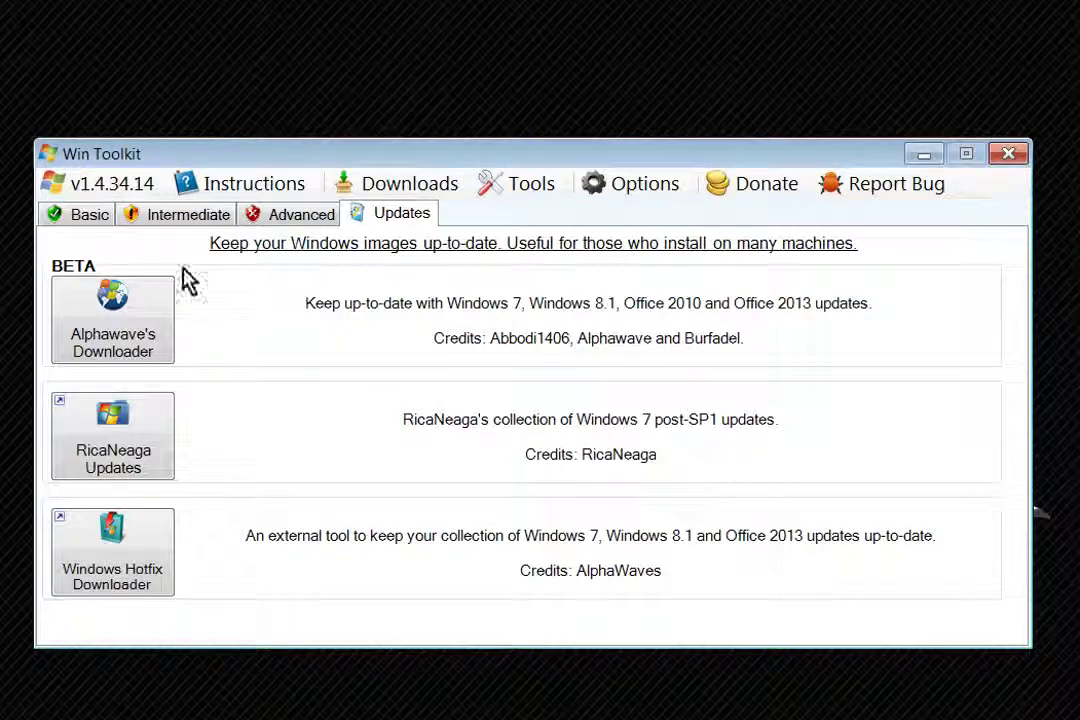
# Look over the version information entries, including the changelog, and read and dismiss the disclaimer
pyautogui.click(114, 188)
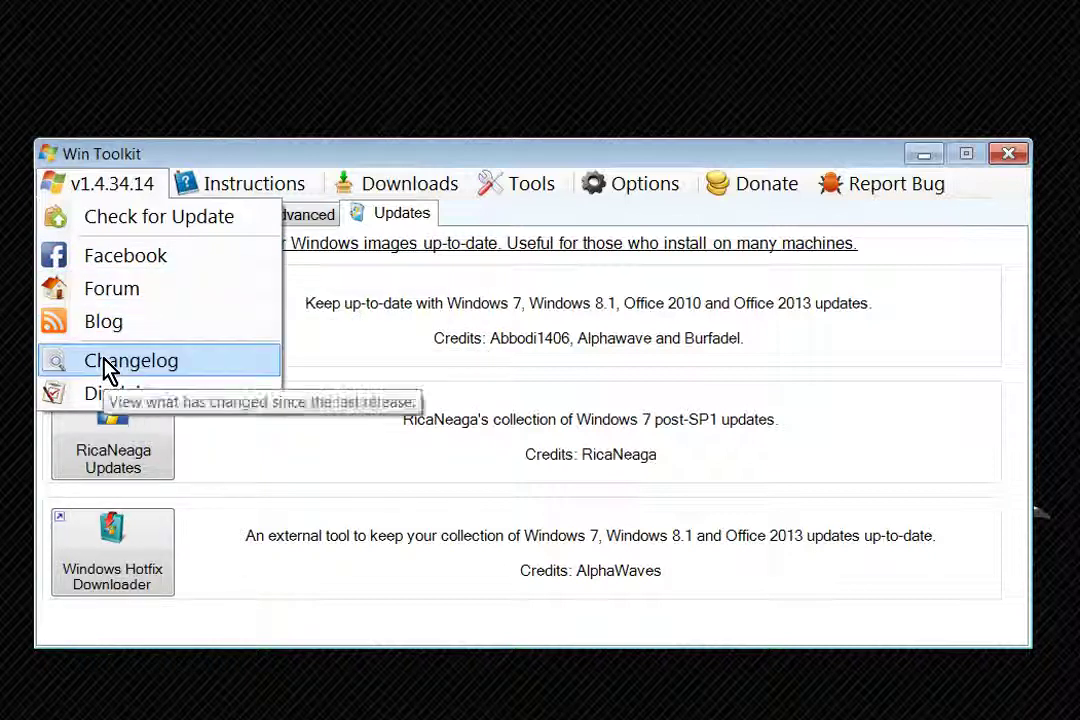
pyautogui.click(112, 395)
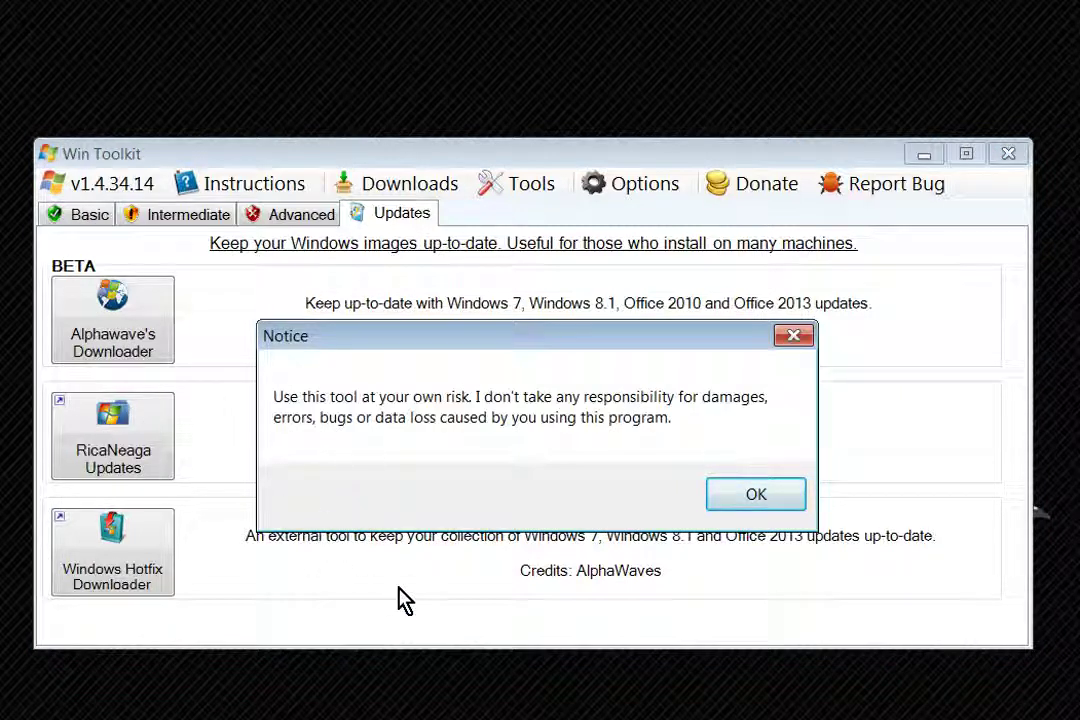
pyautogui.click(755, 496)
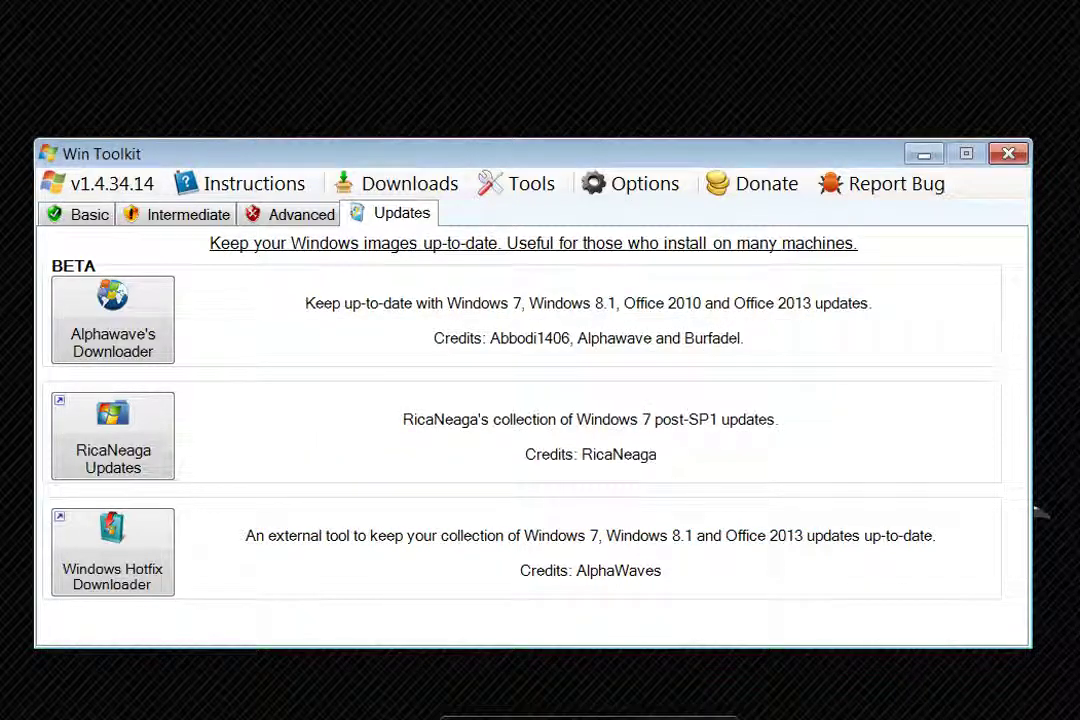